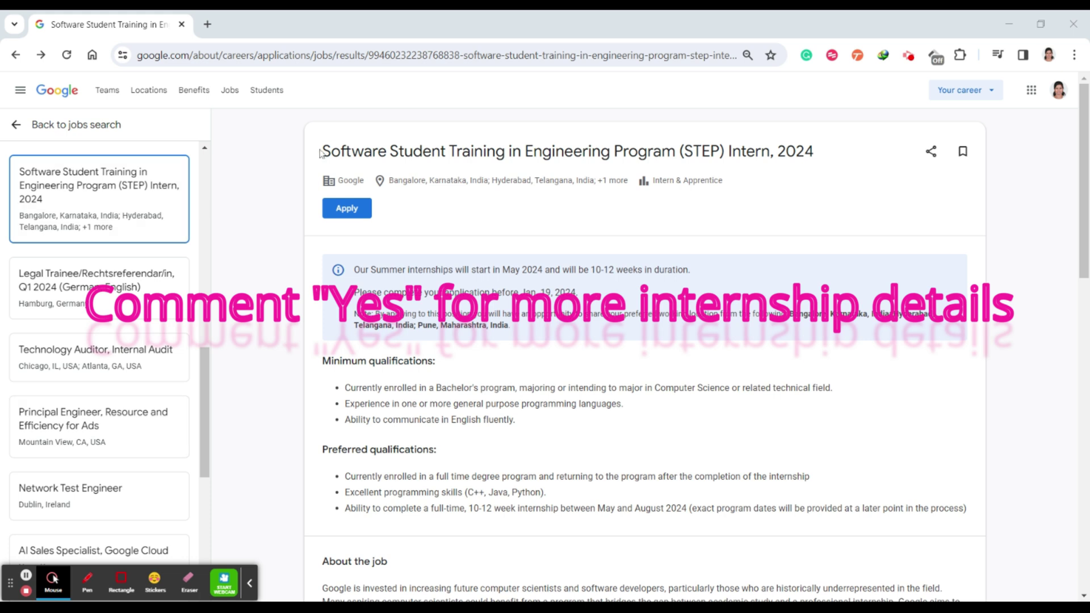
# Step: Highlight the posting title, the Jan. 19, 2024 deadline, the internship duration and the May 2024 start date
pyautogui.moveTo(320, 154); pyautogui.dragTo(677, 151)
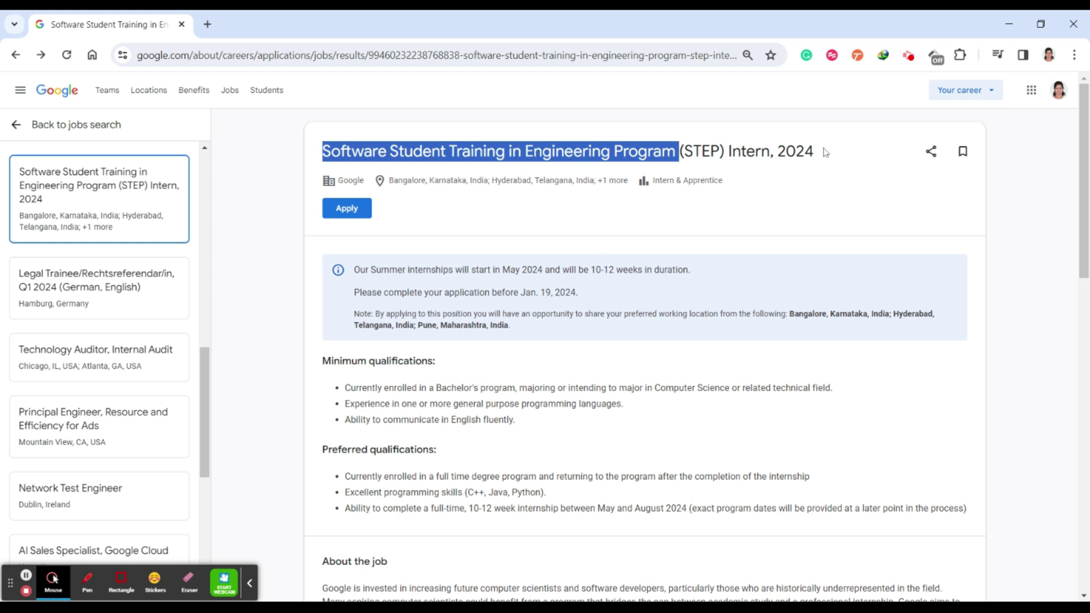
pyautogui.moveTo(519, 292); pyautogui.dragTo(577, 293)
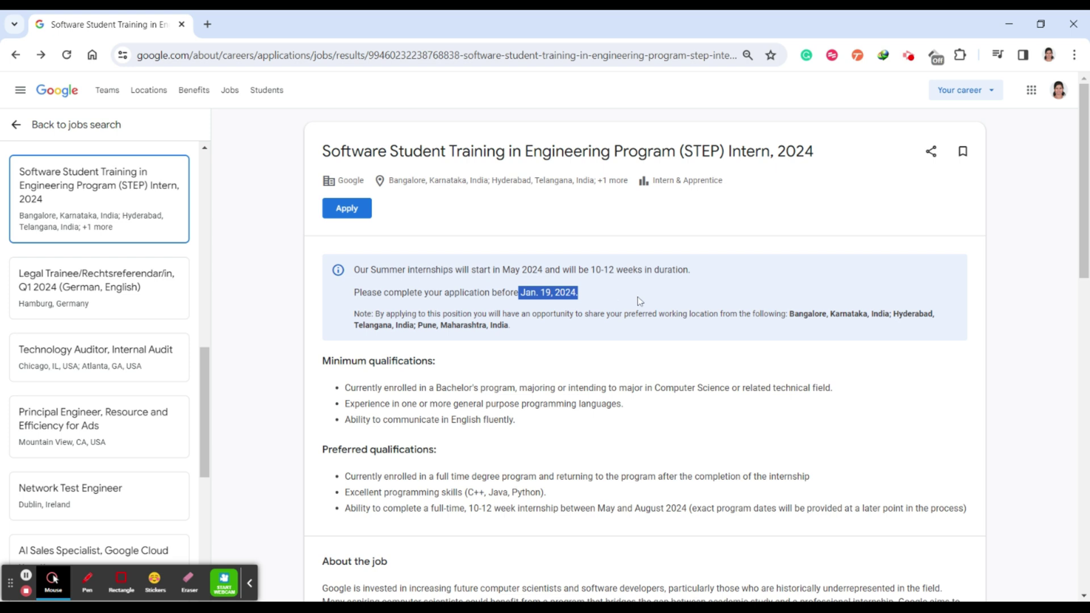
pyautogui.click(616, 316)
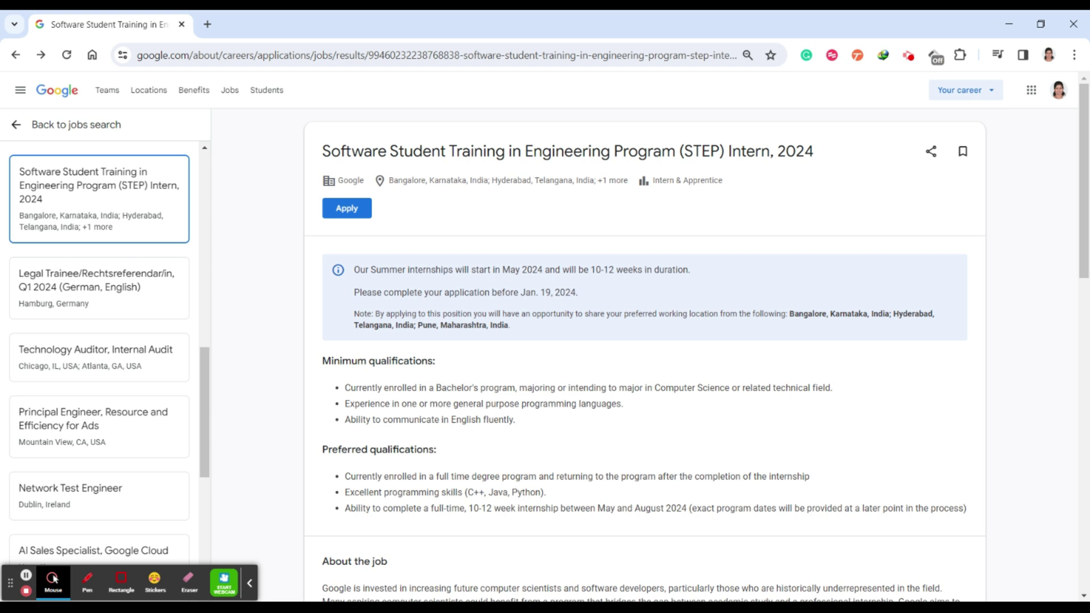
pyautogui.moveTo(371, 269); pyautogui.dragTo(478, 291)
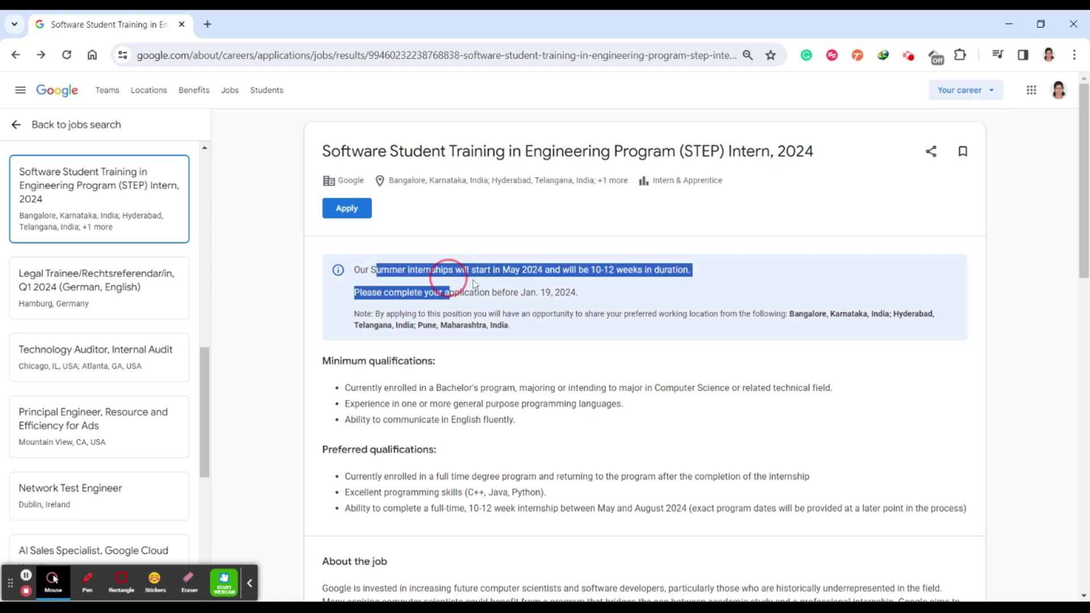
pyautogui.click(495, 274)
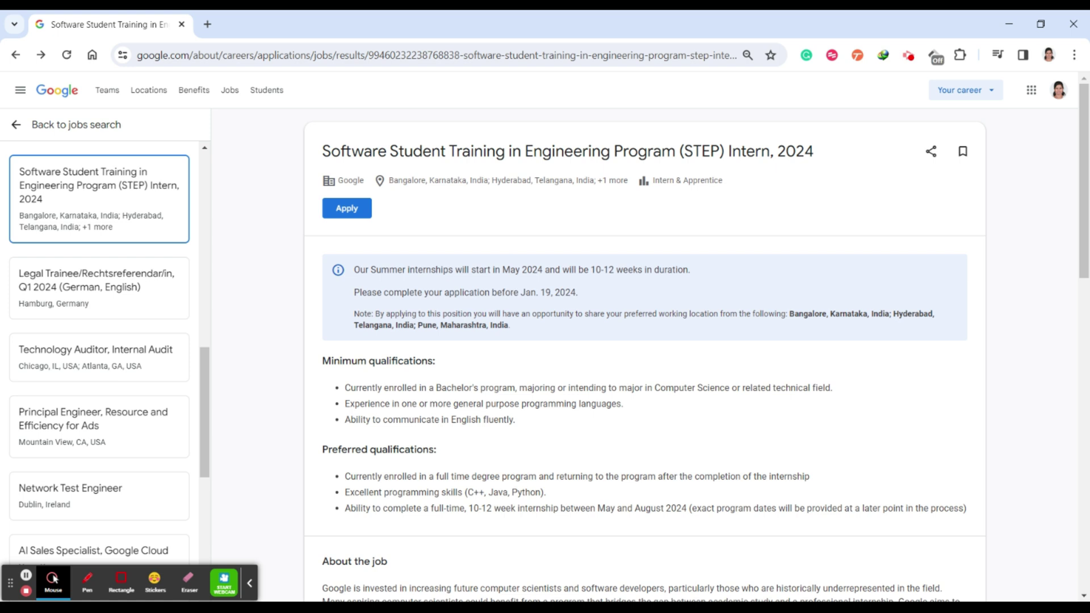
pyautogui.moveTo(502, 270); pyautogui.dragTo(543, 271)
# Step: Highlight the note about applying and the preferred locations Bangalore and Karnataka
pyautogui.moveTo(386, 314); pyautogui.dragTo(487, 315)
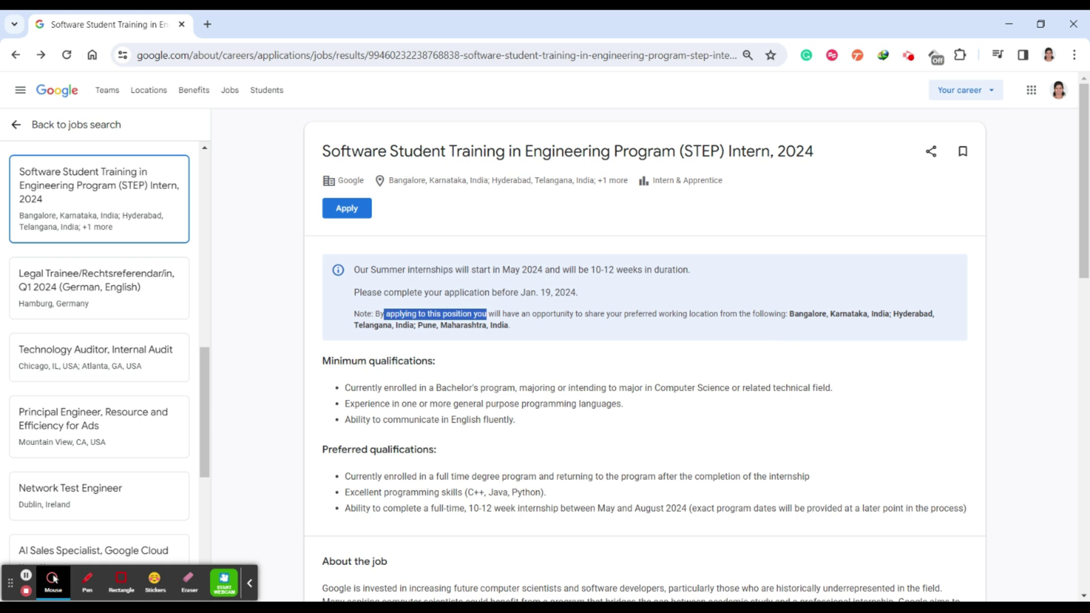
pyautogui.doubleClick(806, 314)
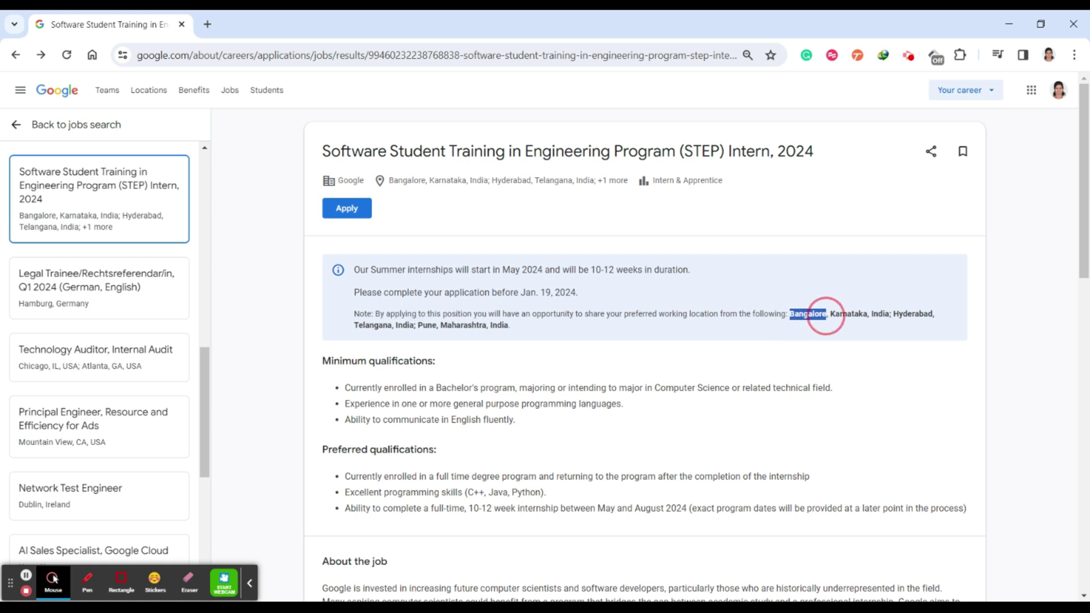
pyautogui.doubleClick(848, 314)
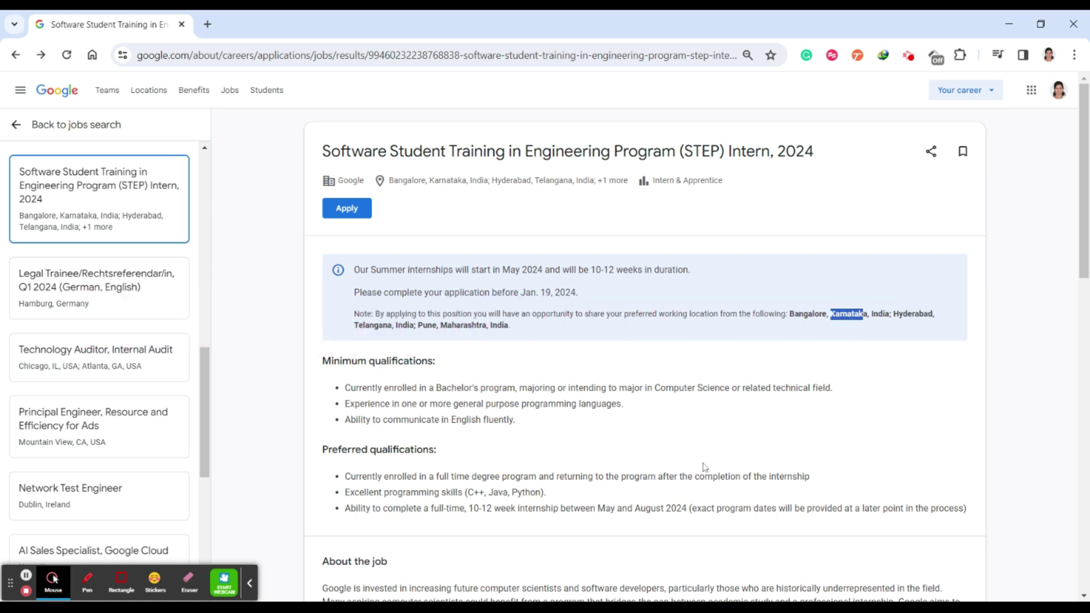
pyautogui.scroll(-2, 705, 464)
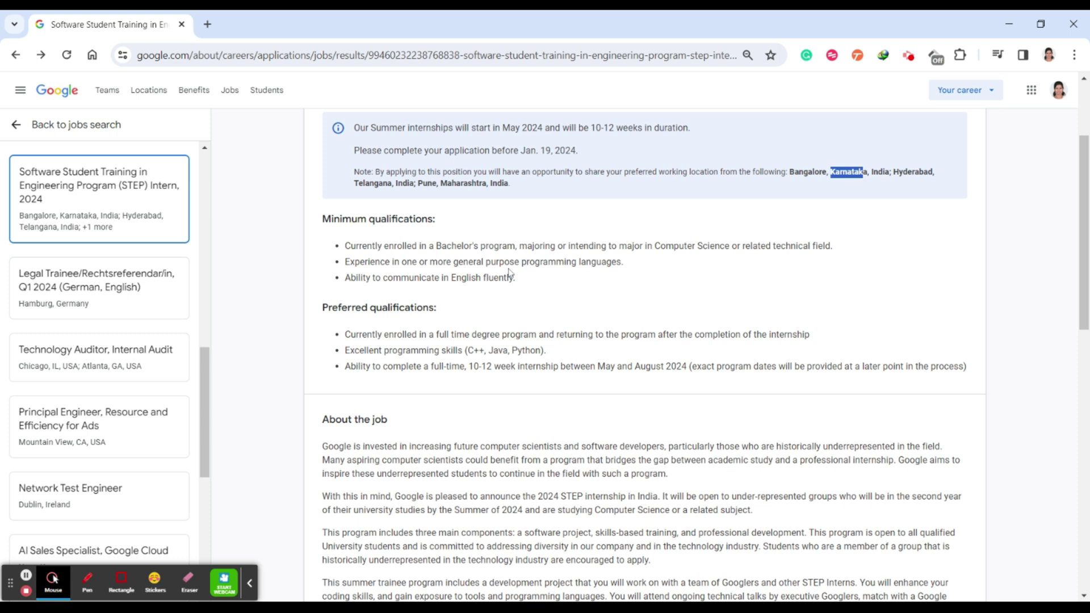
# Step: Highlight the minimum qualifications: Bachelor's in Computer Science, programming languages and English communication
pyautogui.moveTo(436, 245); pyautogui.dragTo(503, 245)
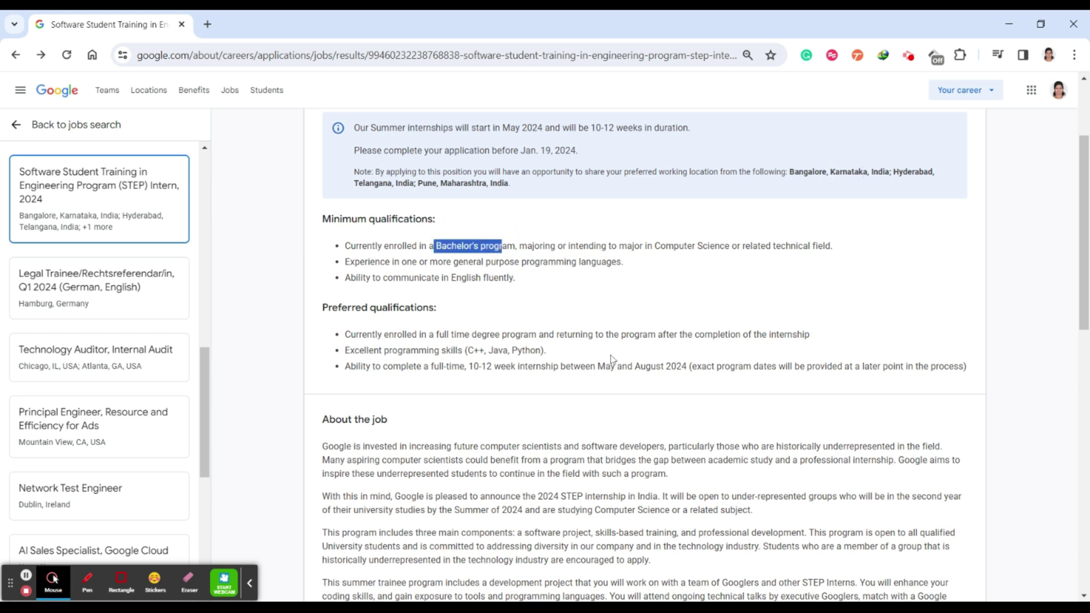
pyautogui.moveTo(645, 245); pyautogui.dragTo(729, 245)
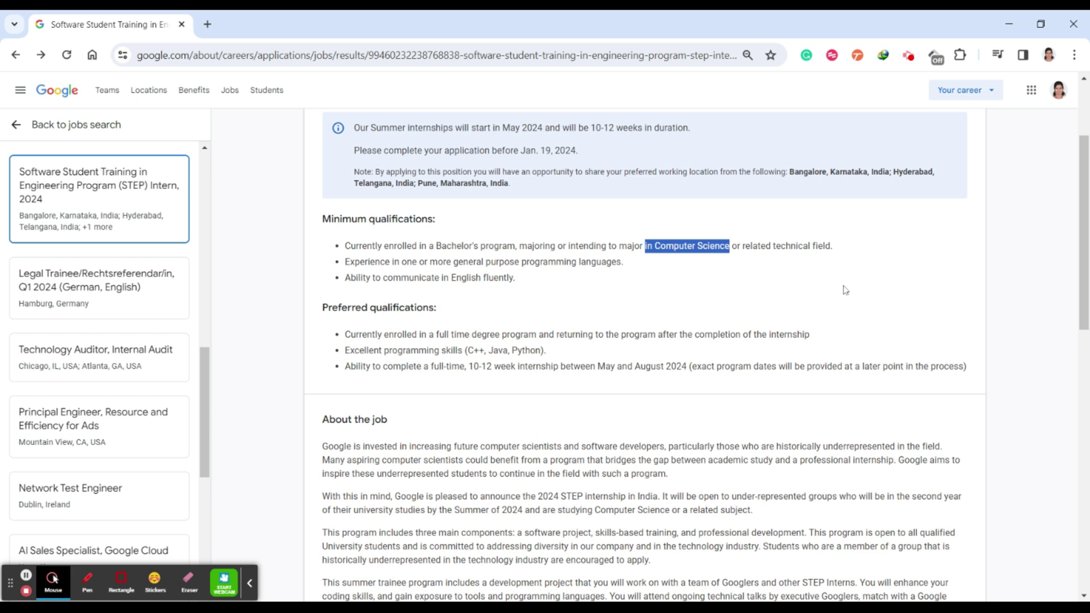
pyautogui.moveTo(345, 262); pyautogui.dragTo(366, 262)
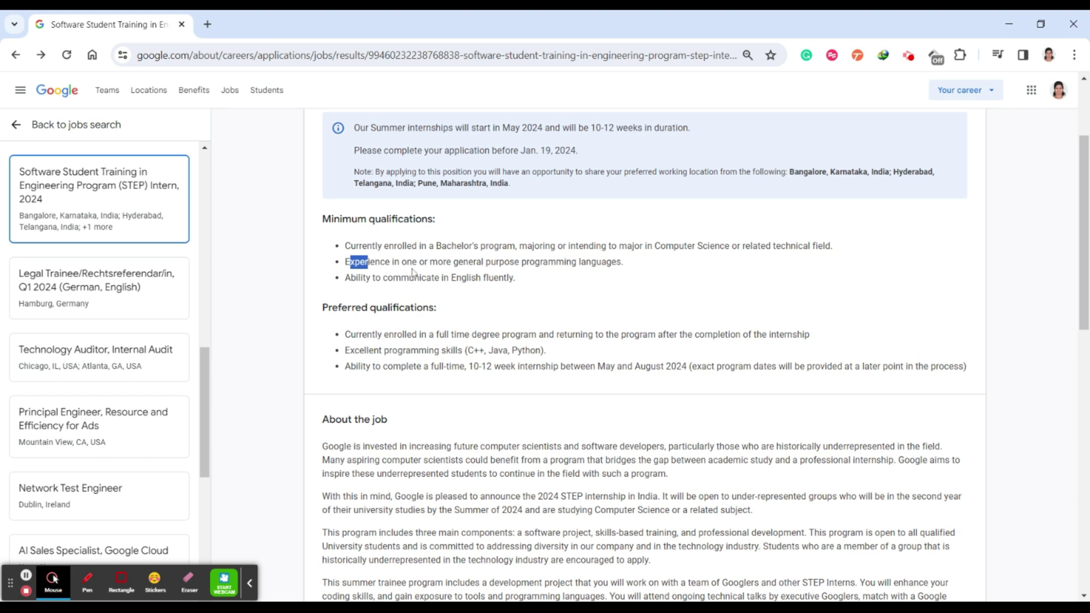
pyautogui.moveTo(463, 261); pyautogui.dragTo(567, 261)
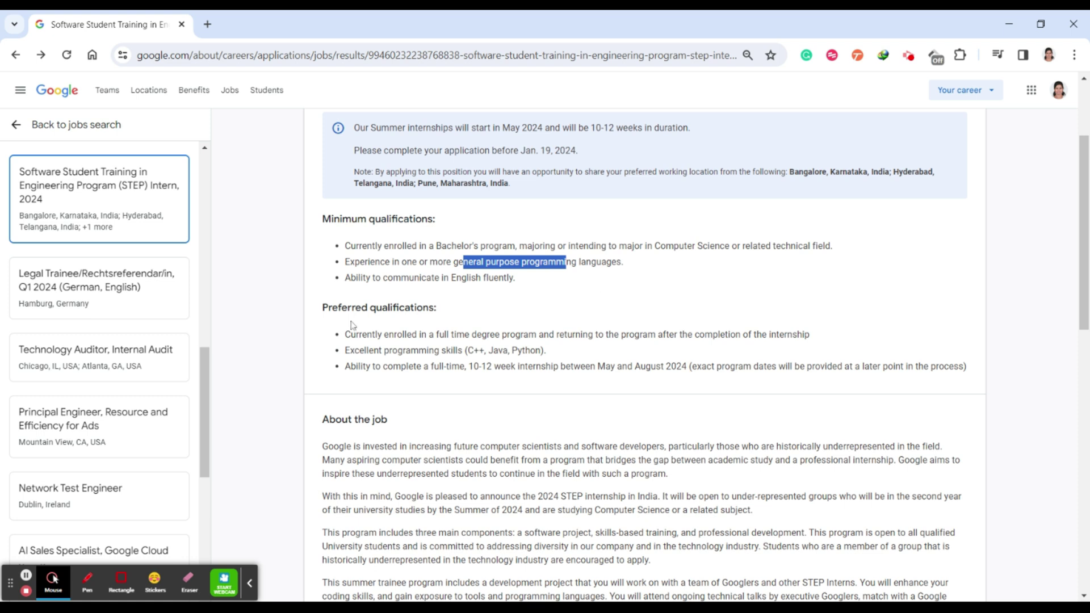
pyautogui.moveTo(345, 278); pyautogui.dragTo(480, 277)
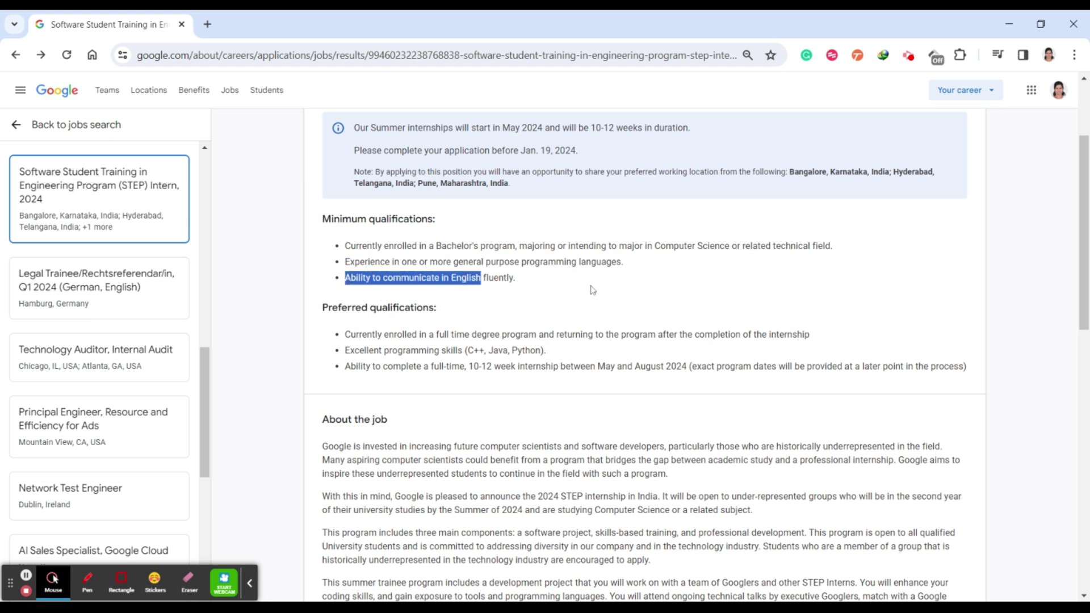
pyautogui.click(517, 277)
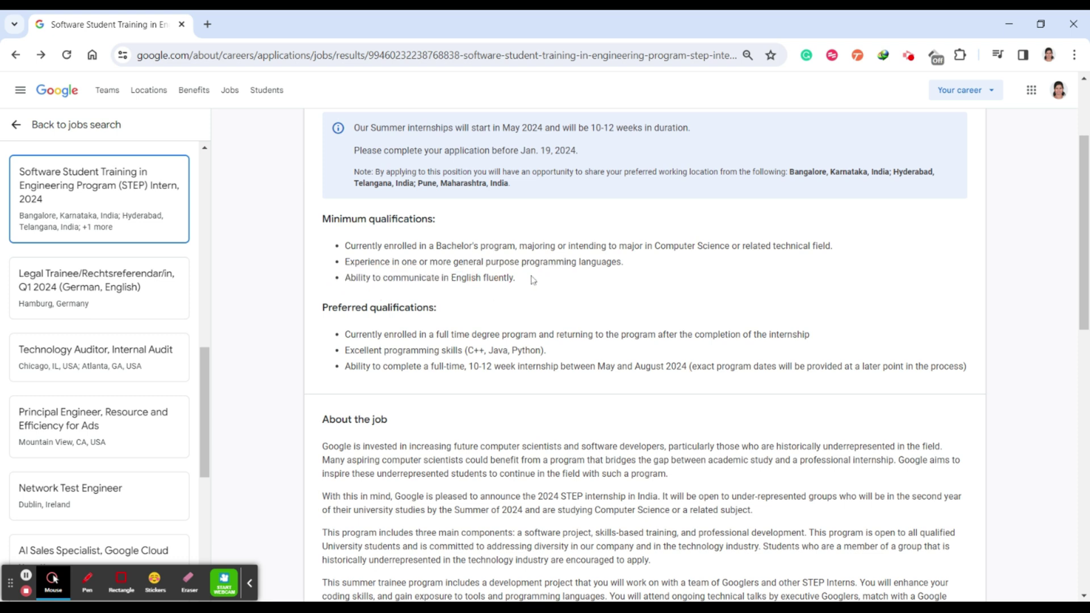
pyautogui.moveTo(516, 278); pyautogui.dragTo(323, 247)
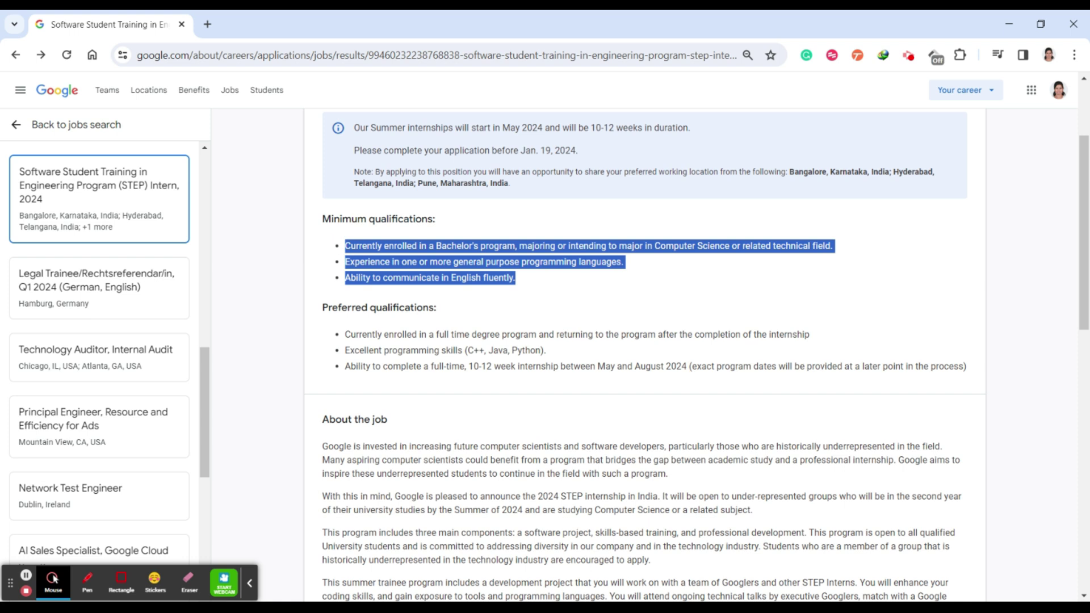
pyautogui.scroll(-1, 545, 341)
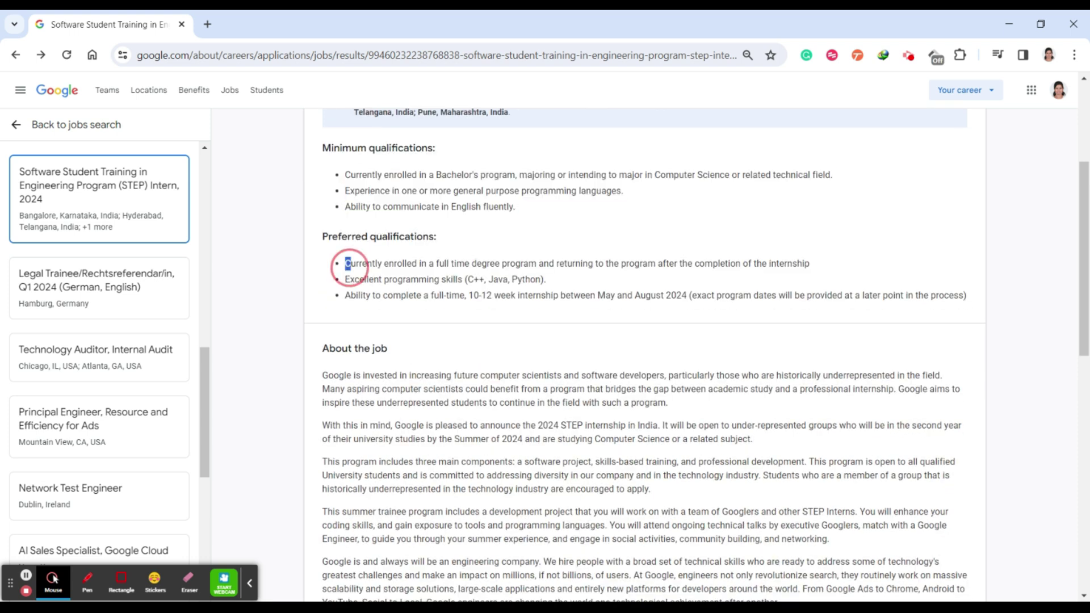
# Step: Highlight the preferred qualifications: full-time enrollment, programming skills, 10-12 weeks May–August, and the exact-dates note
pyautogui.moveTo(345, 264); pyautogui.dragTo(426, 264)
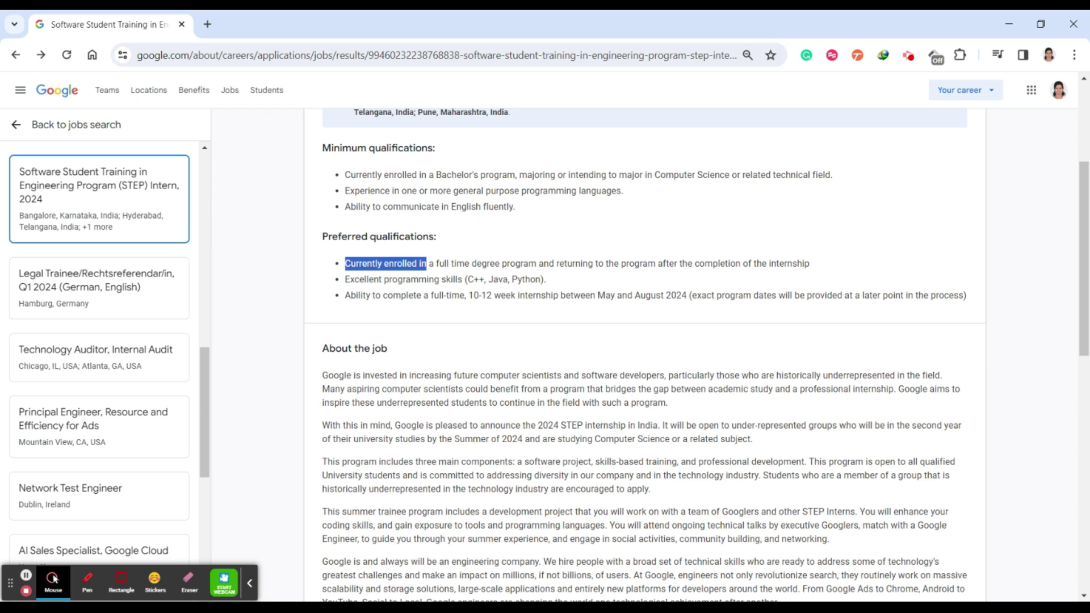
pyautogui.moveTo(345, 279); pyautogui.dragTo(542, 279)
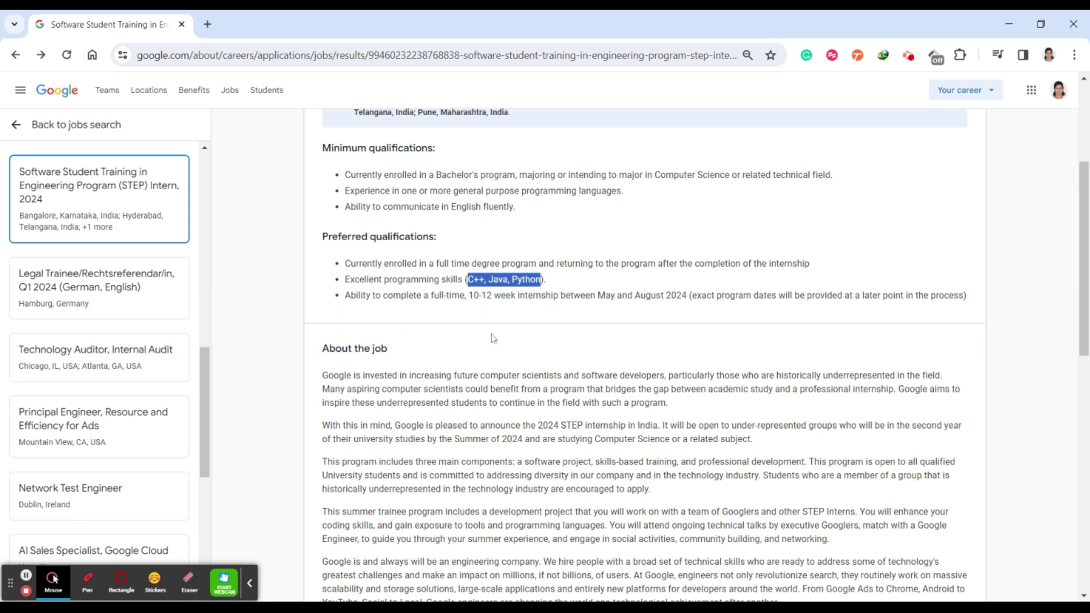
pyautogui.doubleClick(480, 294)
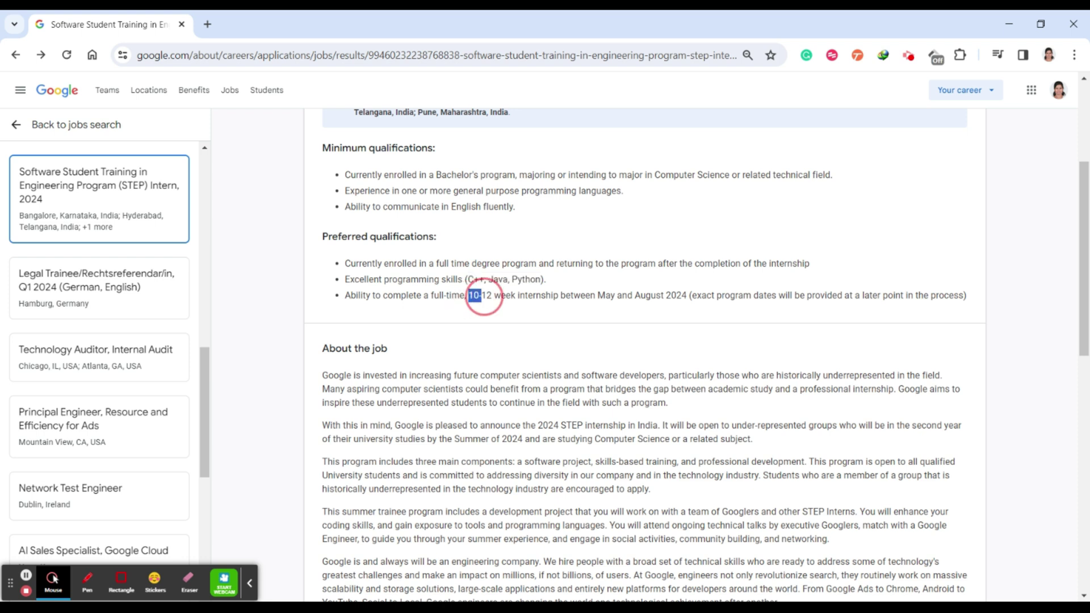
pyautogui.moveTo(542, 295); pyautogui.dragTo(685, 295)
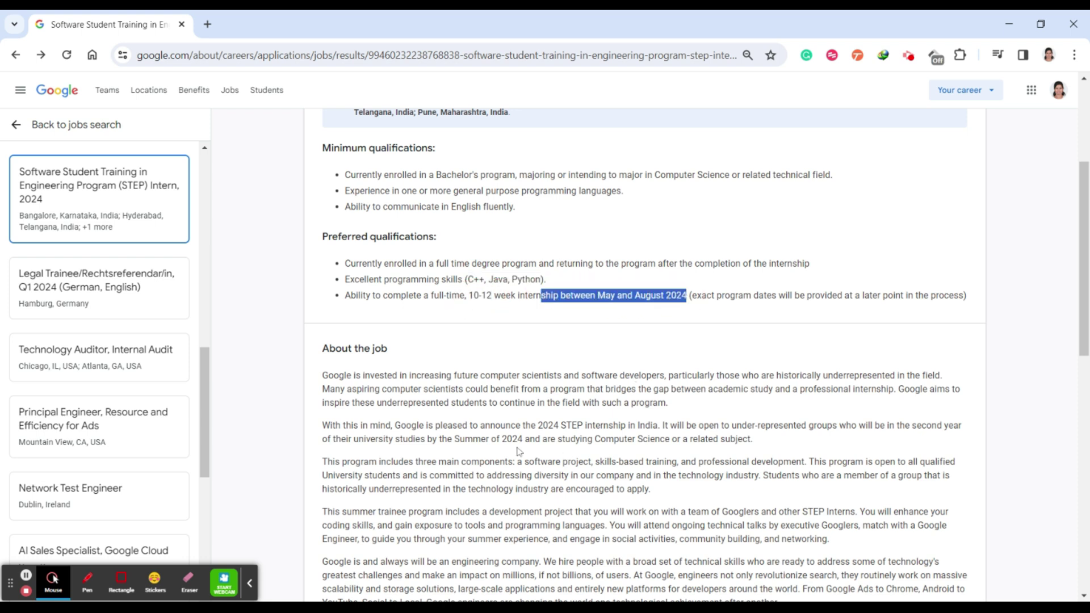
pyautogui.scroll(-1, 774, 447)
pyautogui.click(707, 224)
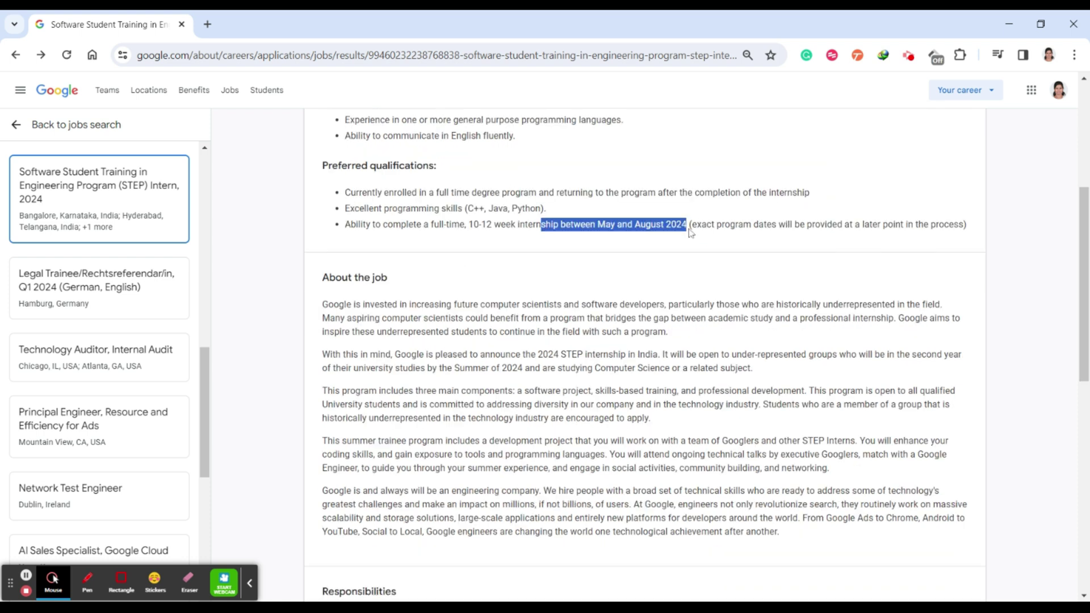
pyautogui.moveTo(707, 224); pyautogui.dragTo(923, 223)
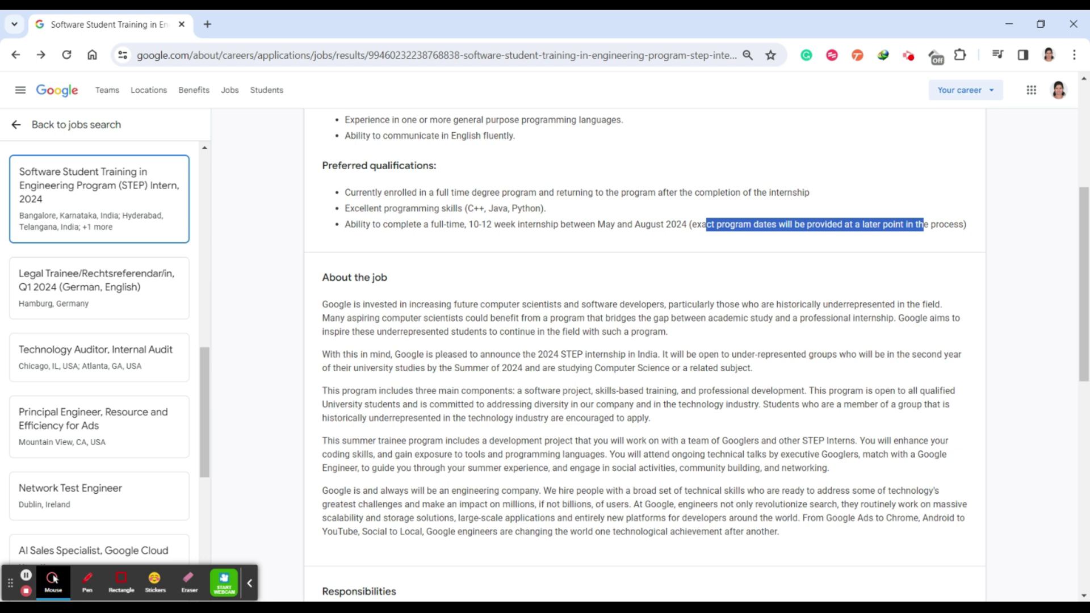
pyautogui.scroll(-1, 487, 347)
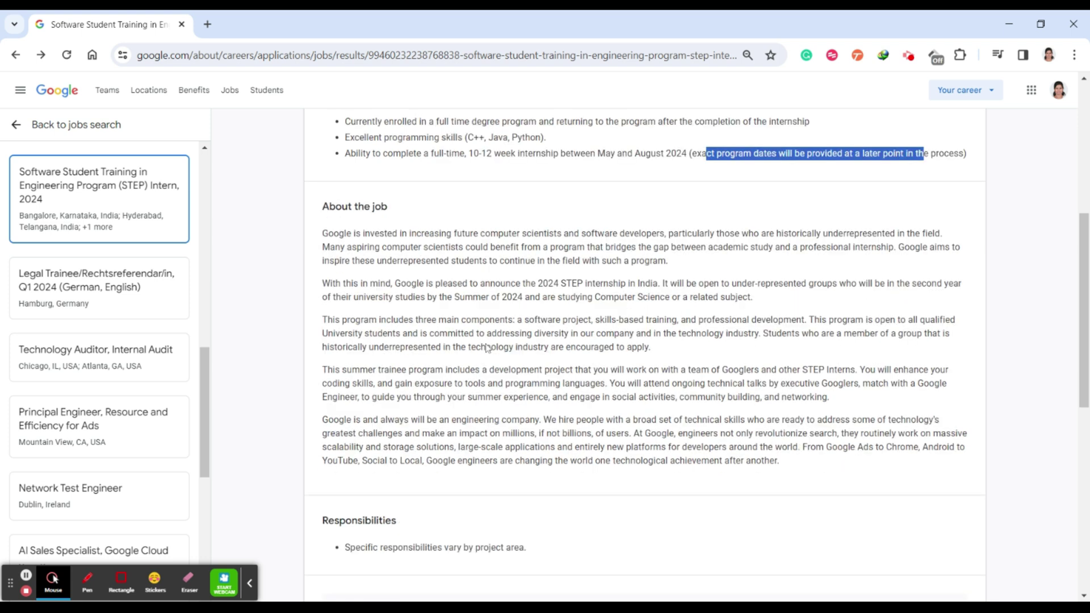
# Step: Highlight 'computer scientists and software developers' and red-underline the historically underrepresented students phrase
pyautogui.click(337, 247)
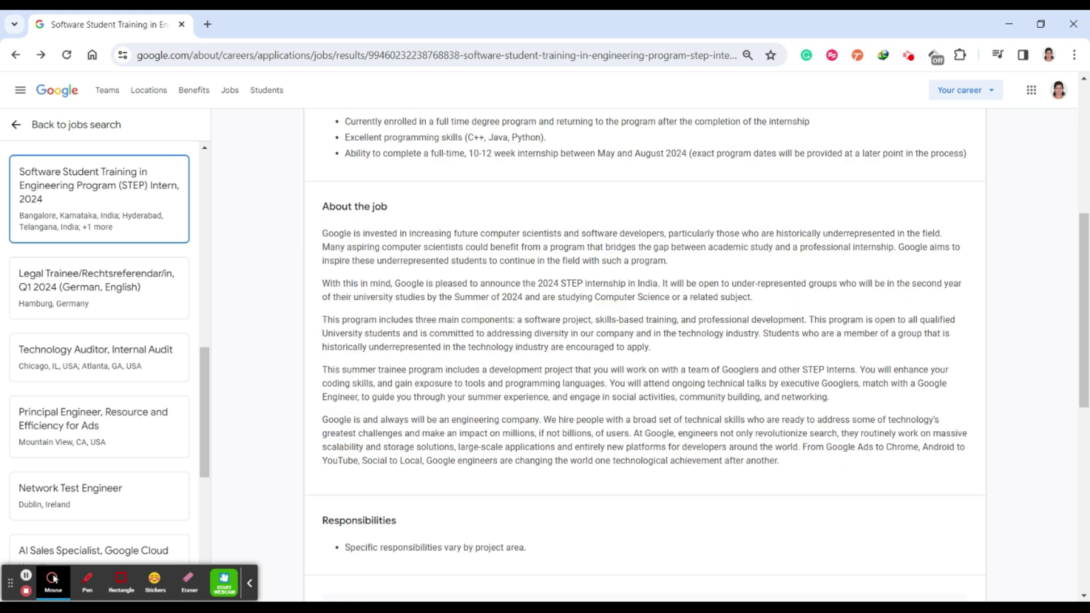
pyautogui.moveTo(323, 233); pyautogui.dragTo(364, 233)
pyautogui.moveTo(474, 234); pyautogui.dragTo(667, 234)
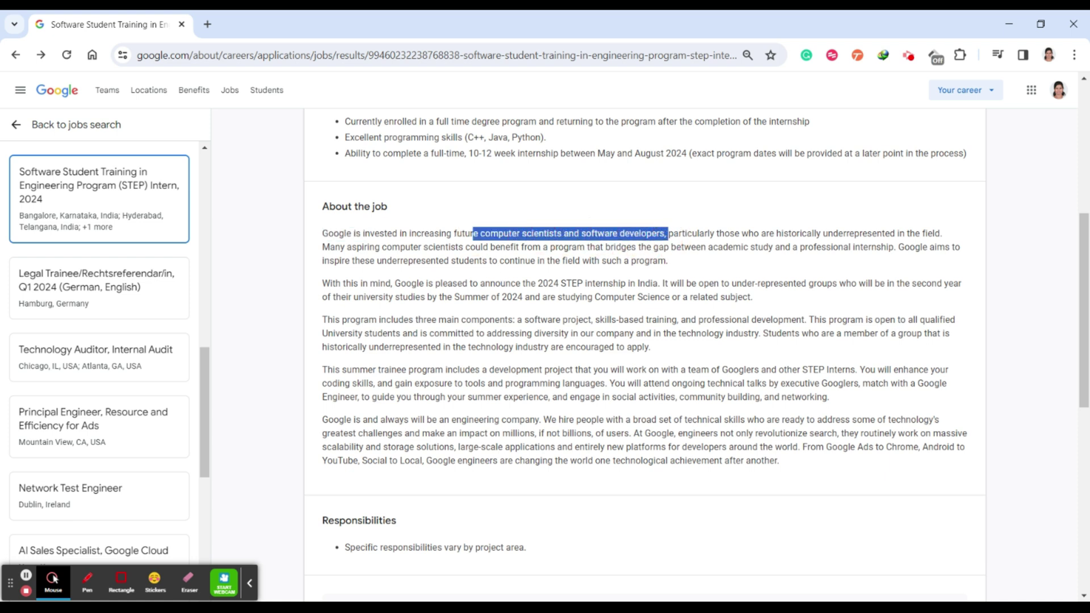
pyautogui.click(87, 579)
pyautogui.moveTo(673, 239); pyautogui.dragTo(839, 239)
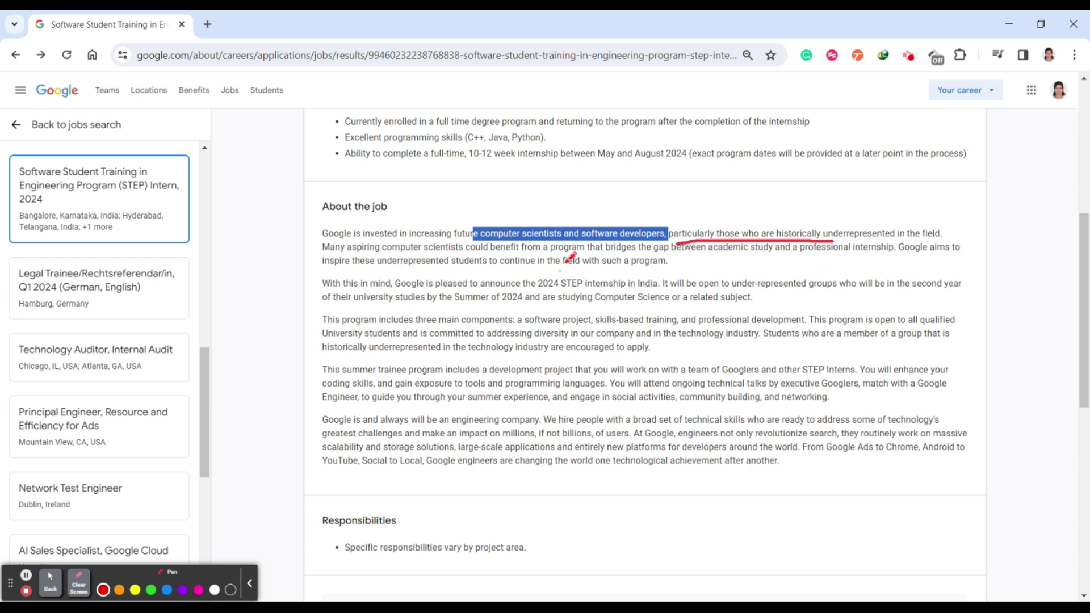
# Step: Underline several About the job phrases in red and handwrite '2 year' above the section
pyautogui.moveTo(615, 254); pyautogui.dragTo(847, 249)
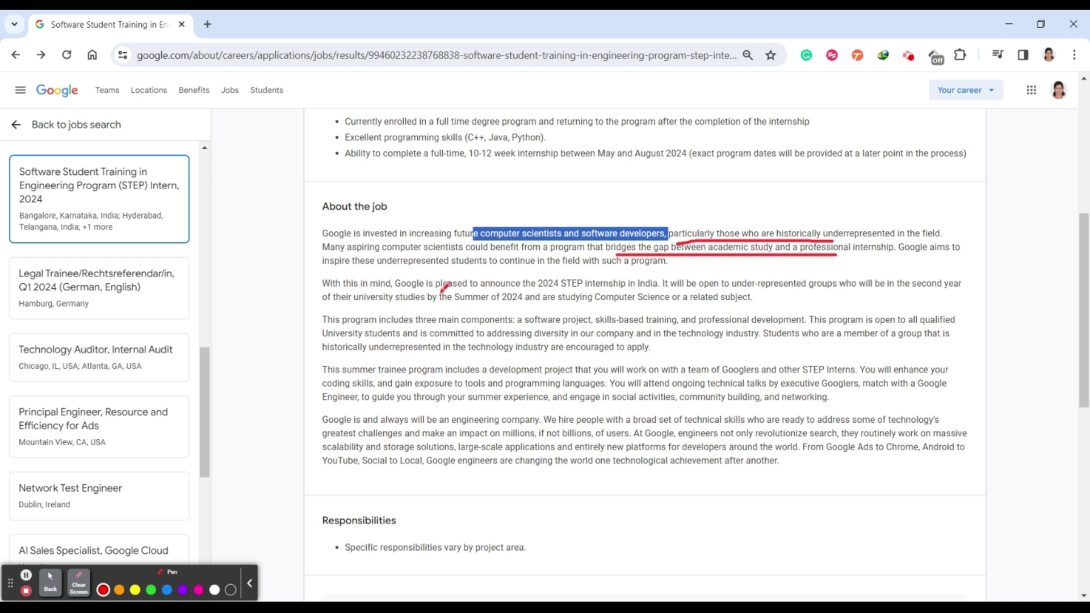
pyautogui.moveTo(440, 294)
pyautogui.mouseDown()
pyautogui.moveTo(553, 281)
pyautogui.moveTo(580, 290)
pyautogui.mouseUp()
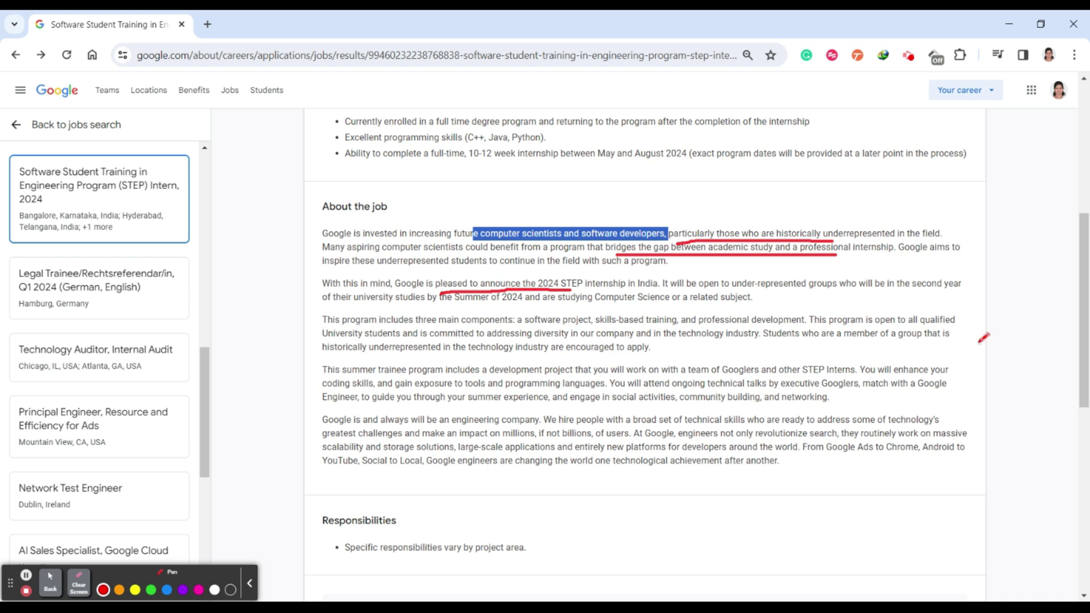
pyautogui.moveTo(750, 289); pyautogui.dragTo(960, 292)
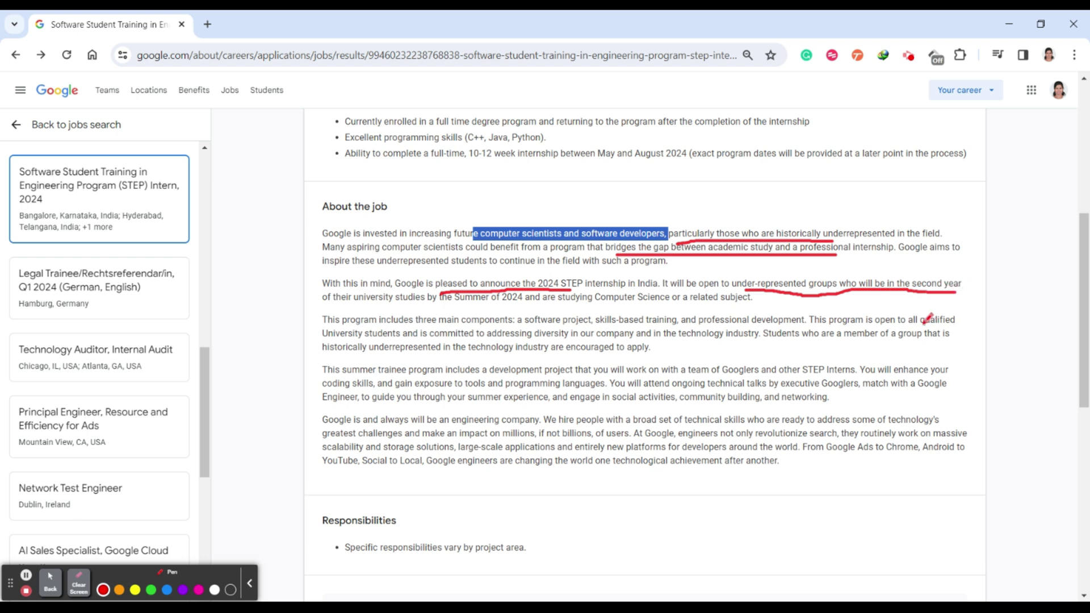
pyautogui.moveTo(328, 303); pyautogui.dragTo(436, 303)
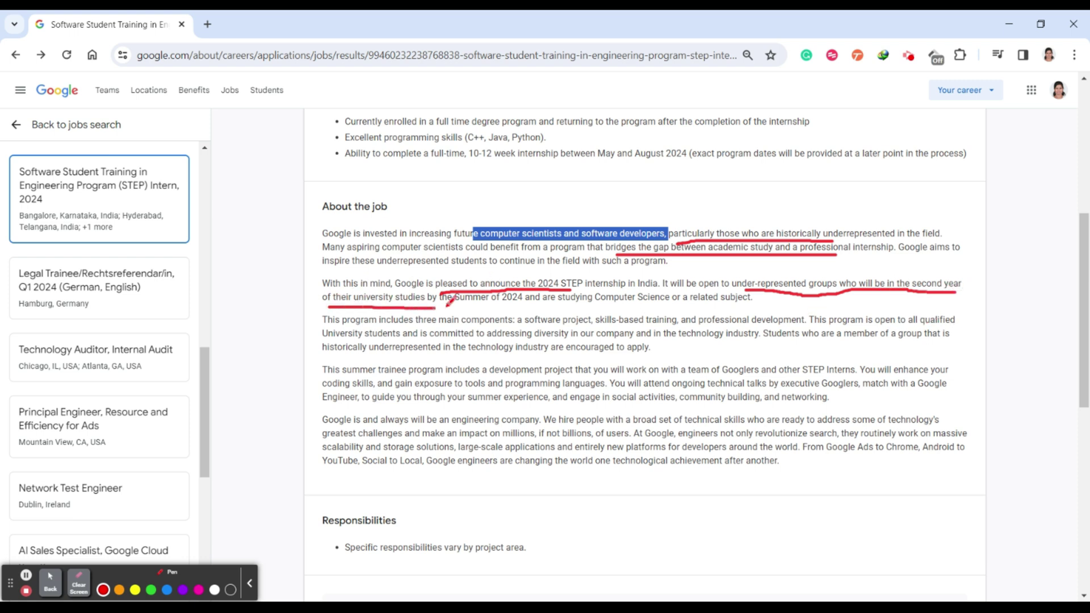
pyautogui.moveTo(866, 170)
pyautogui.mouseDown()
pyautogui.moveTo(902, 192)
pyautogui.moveTo(1009, 162)
pyautogui.moveTo(1013, 186)
pyautogui.mouseUp()
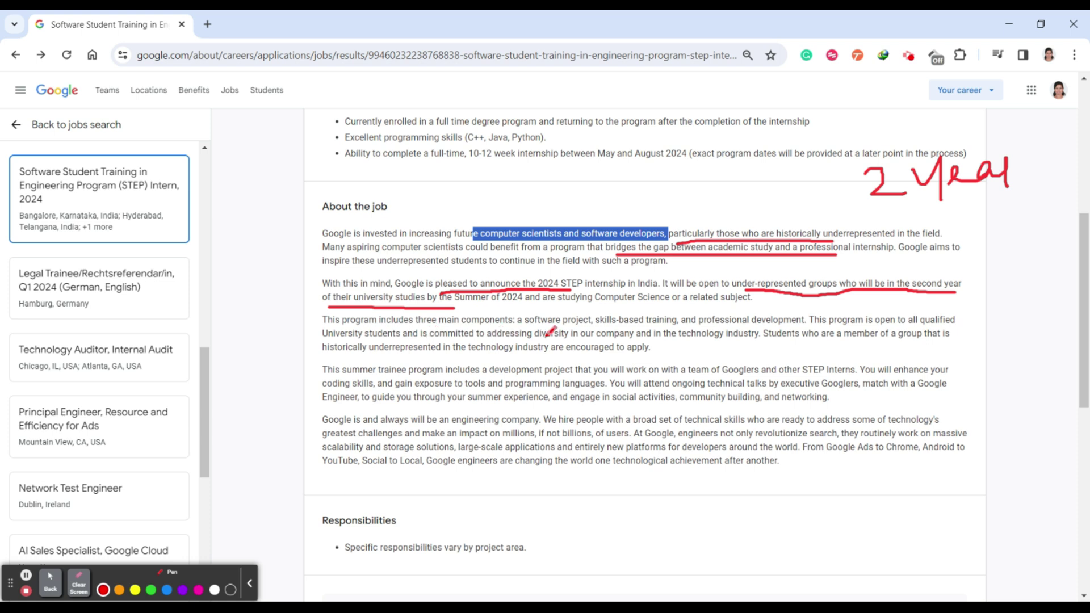
pyautogui.moveTo(520, 326); pyautogui.dragTo(715, 331)
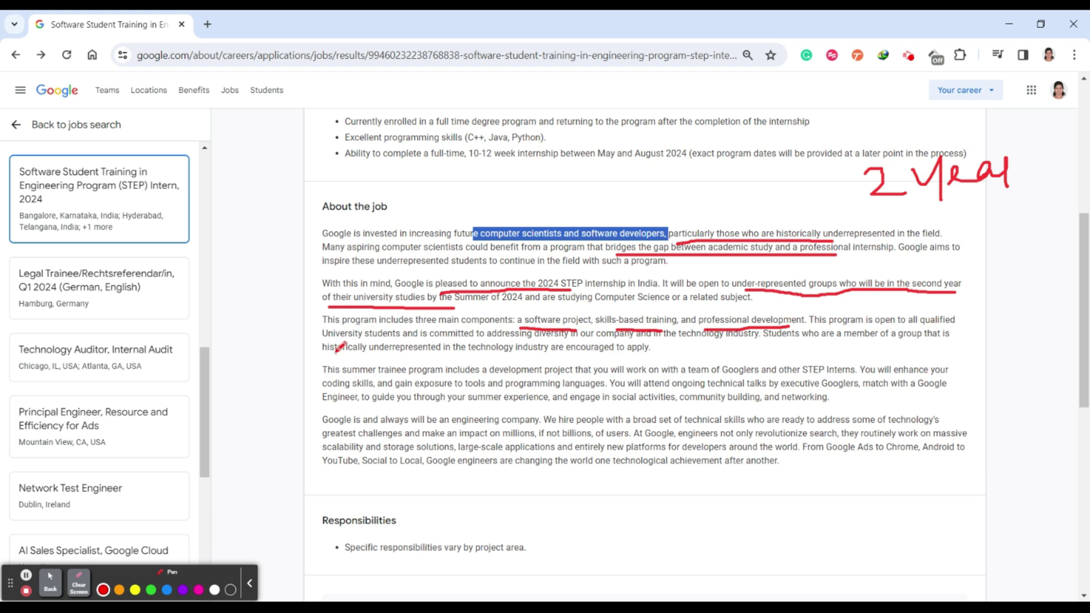
pyautogui.moveTo(324, 339); pyautogui.dragTo(572, 339)
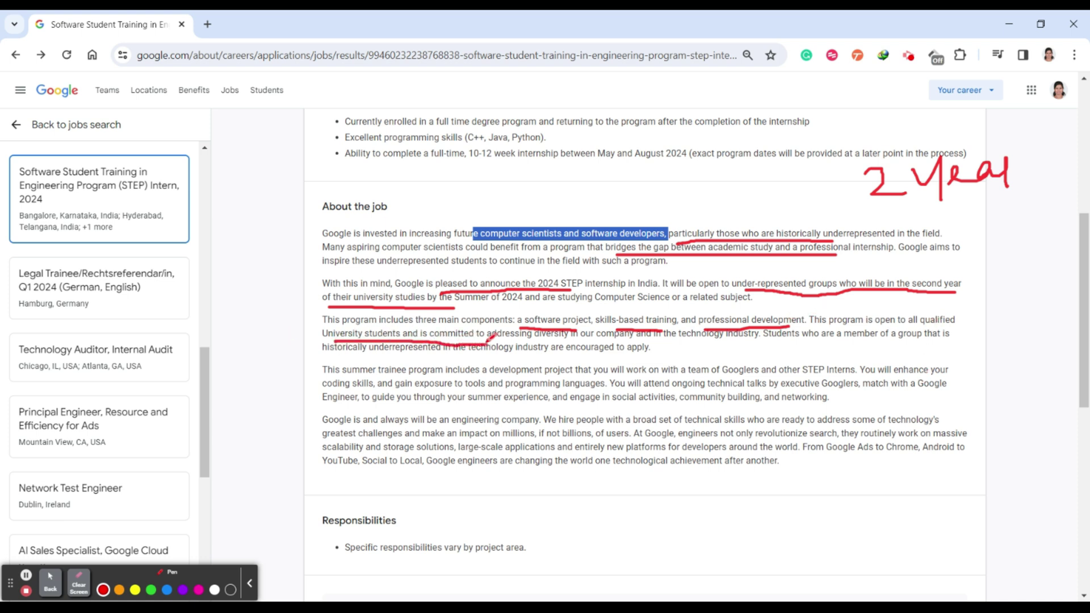
pyautogui.moveTo(572, 340); pyautogui.dragTo(651, 339)
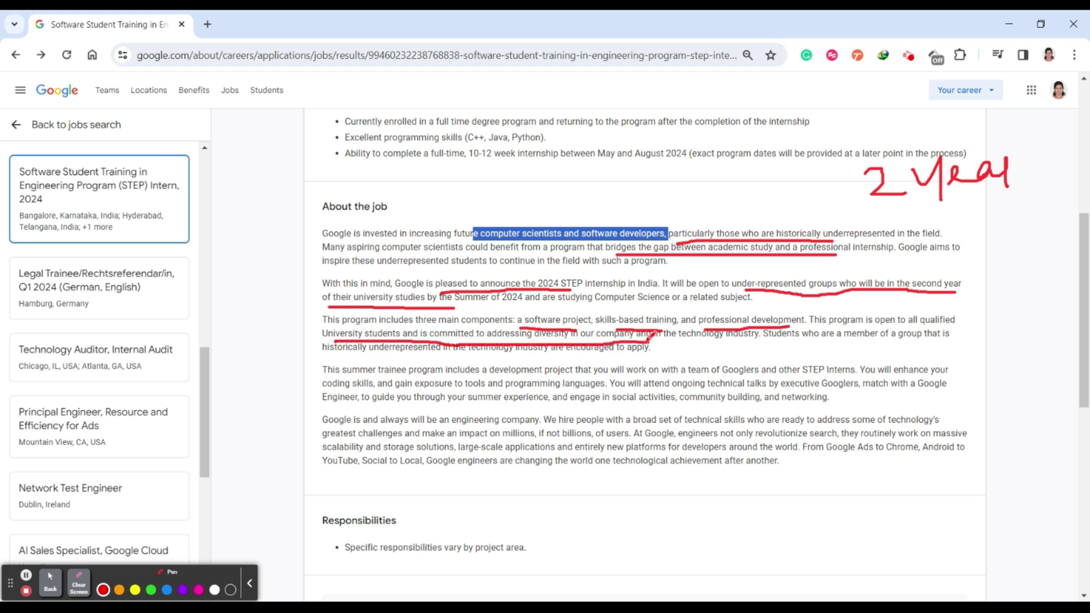
# Step: Clear the pen marks and underline 'Students who are a member of a group… historically underrepresented'
pyautogui.click(79, 583)
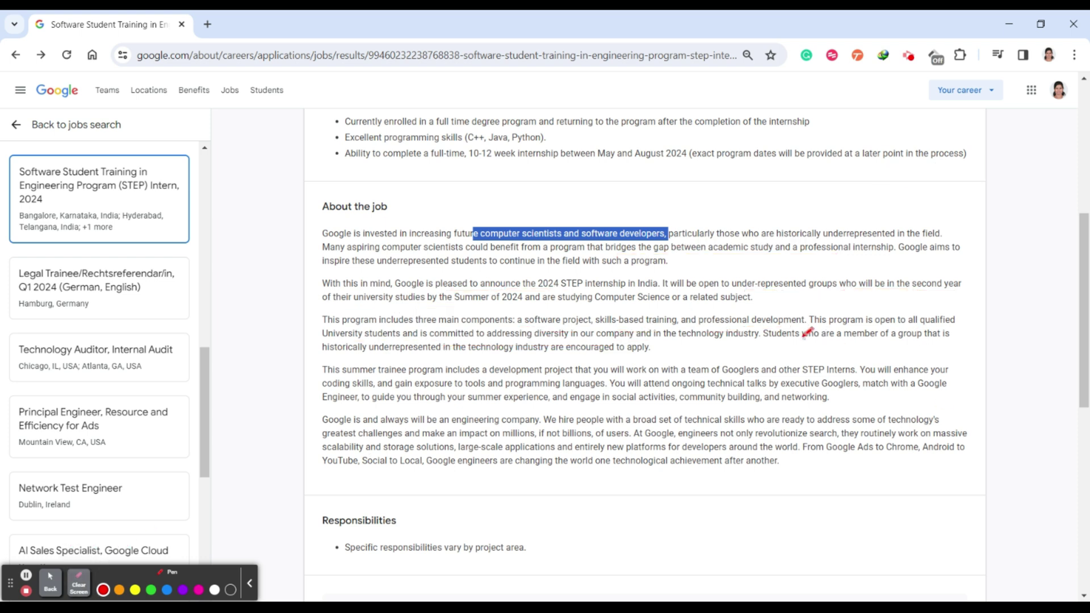
pyautogui.moveTo(802, 345); pyautogui.dragTo(962, 338)
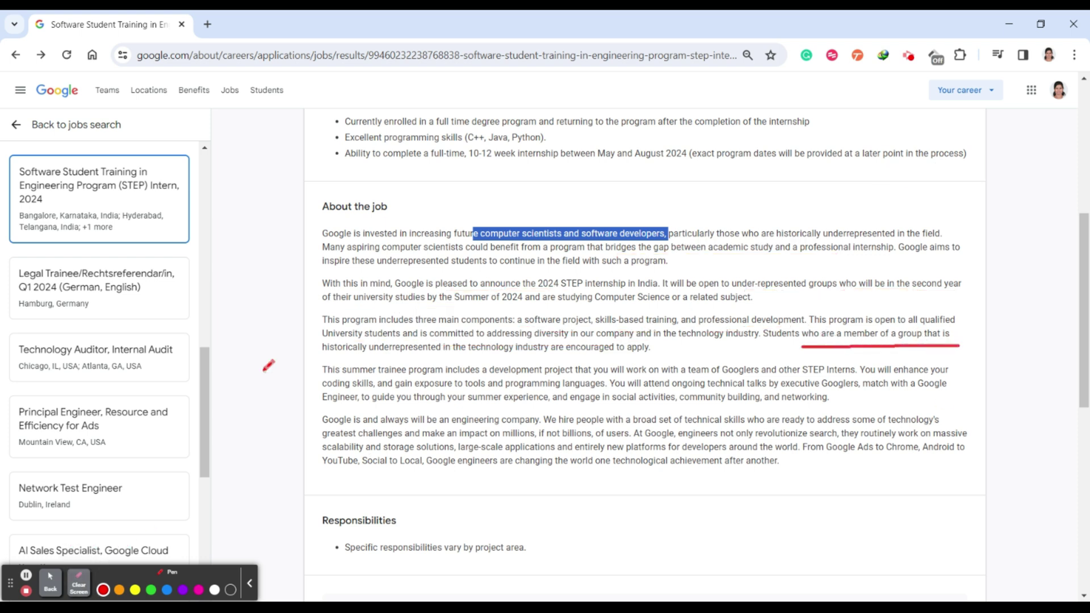
pyautogui.moveTo(323, 356); pyautogui.dragTo(572, 358)
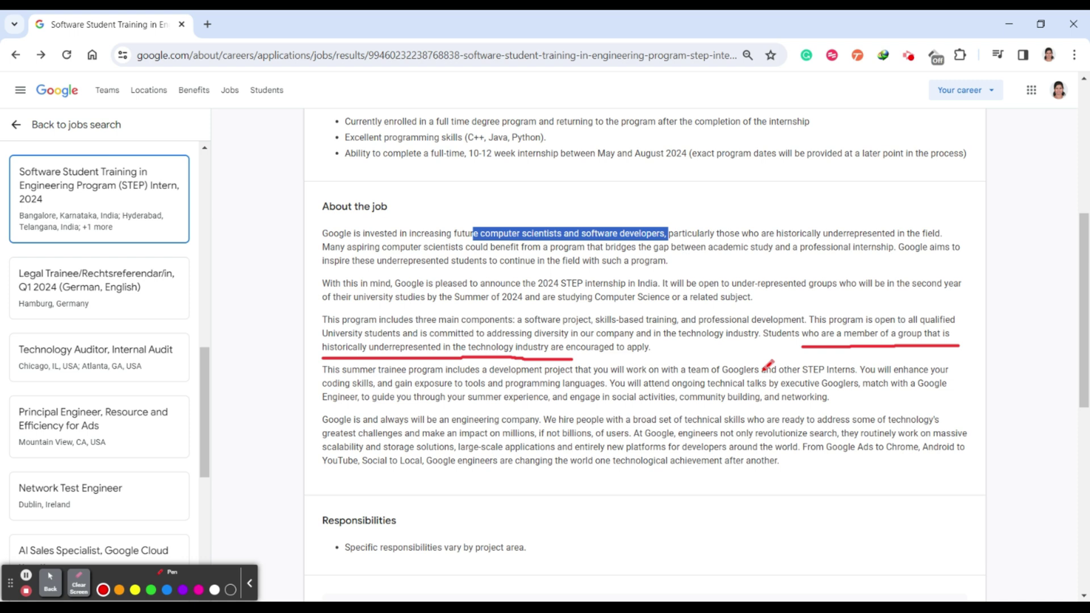
pyautogui.scroll(-1, 768, 366)
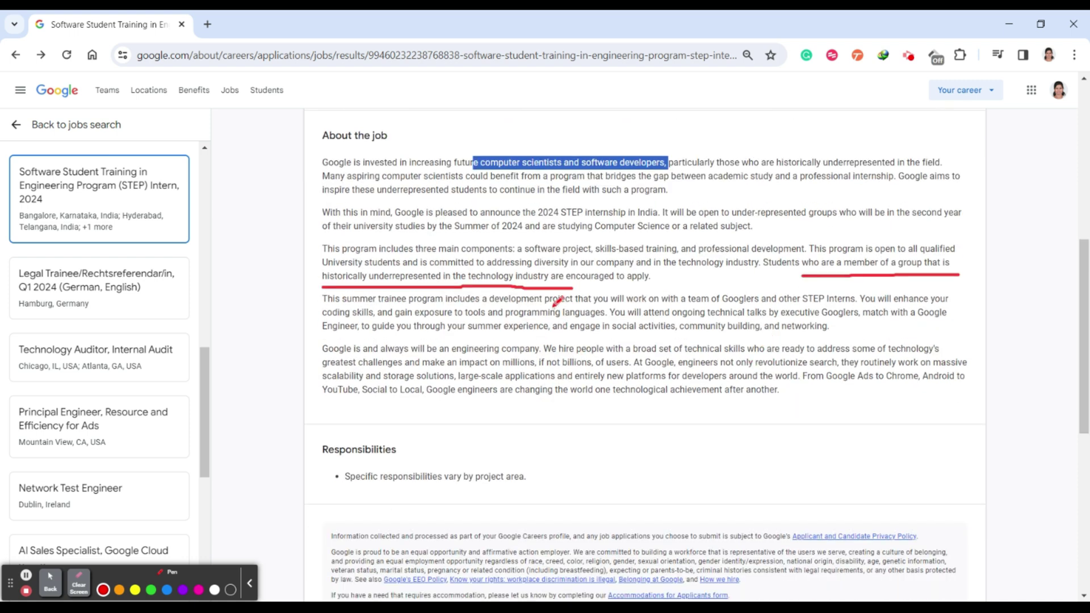
# Step: Underline 'development project that you', circle the technical talks sentence, then clear the marks
pyautogui.moveTo(554, 308); pyautogui.dragTo(614, 307)
pyautogui.moveTo(737, 279)
pyautogui.mouseDown()
pyautogui.moveTo(545, 273)
pyautogui.moveTo(860, 306)
pyautogui.moveTo(666, 260)
pyautogui.mouseUp()
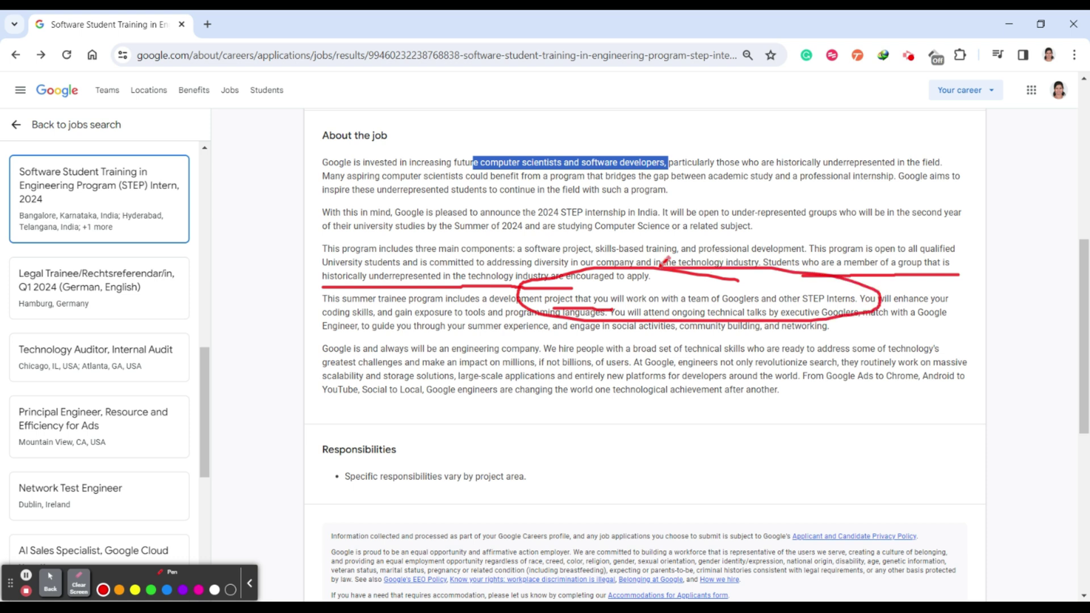
pyautogui.click(78, 582)
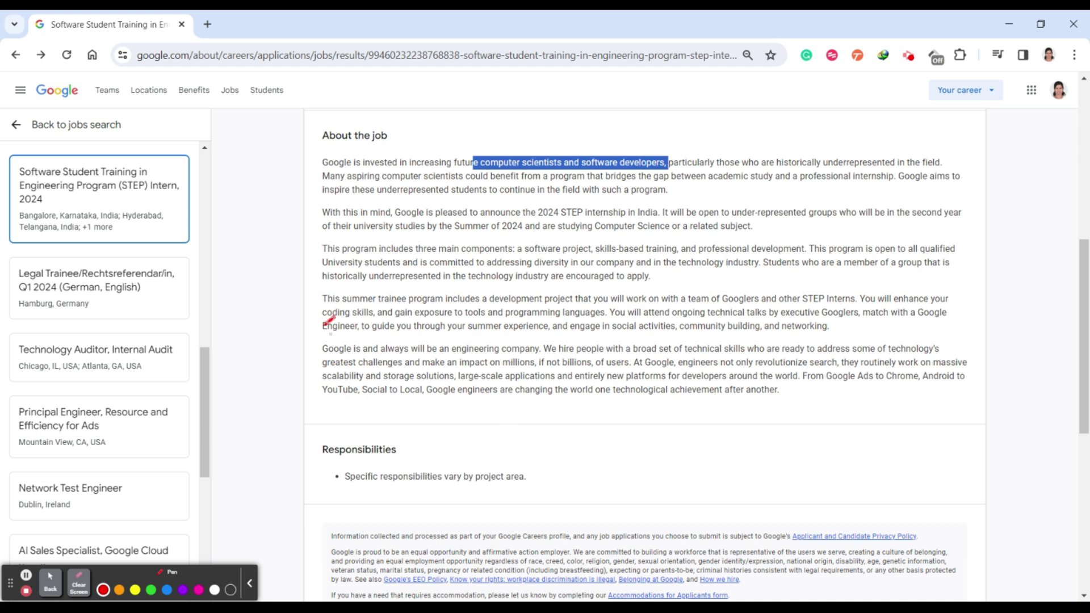
# Step: Underline the tools exposure, 'match with a Google' and networking phrases, clear them, and return to Mouse
pyautogui.moveTo(384, 317)
pyautogui.mouseDown()
pyautogui.moveTo(527, 307)
pyautogui.moveTo(599, 325)
pyautogui.mouseUp()
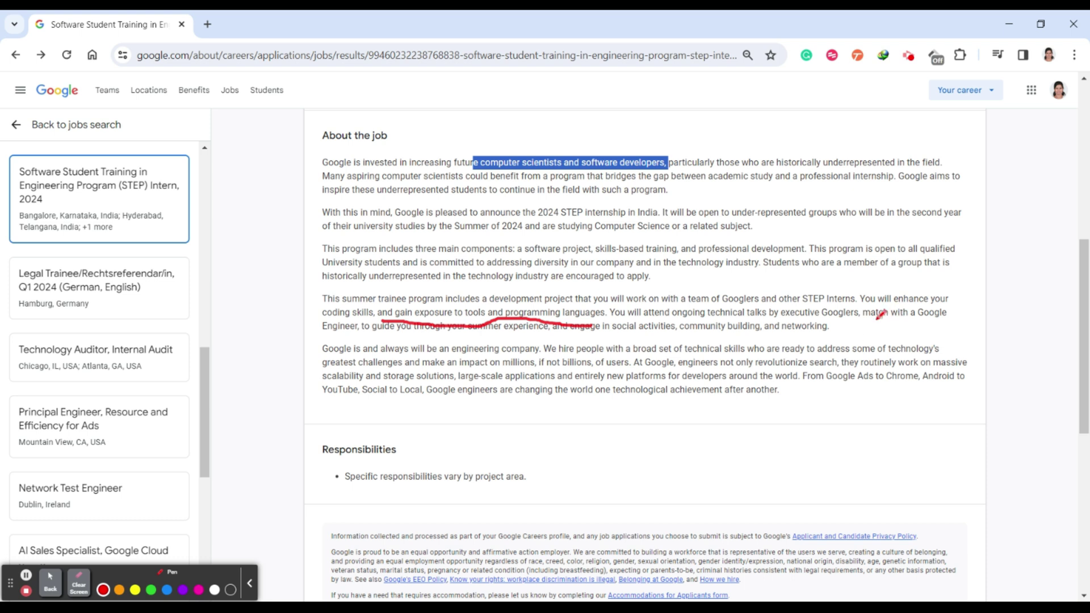
pyautogui.moveTo(876, 320); pyautogui.dragTo(924, 313)
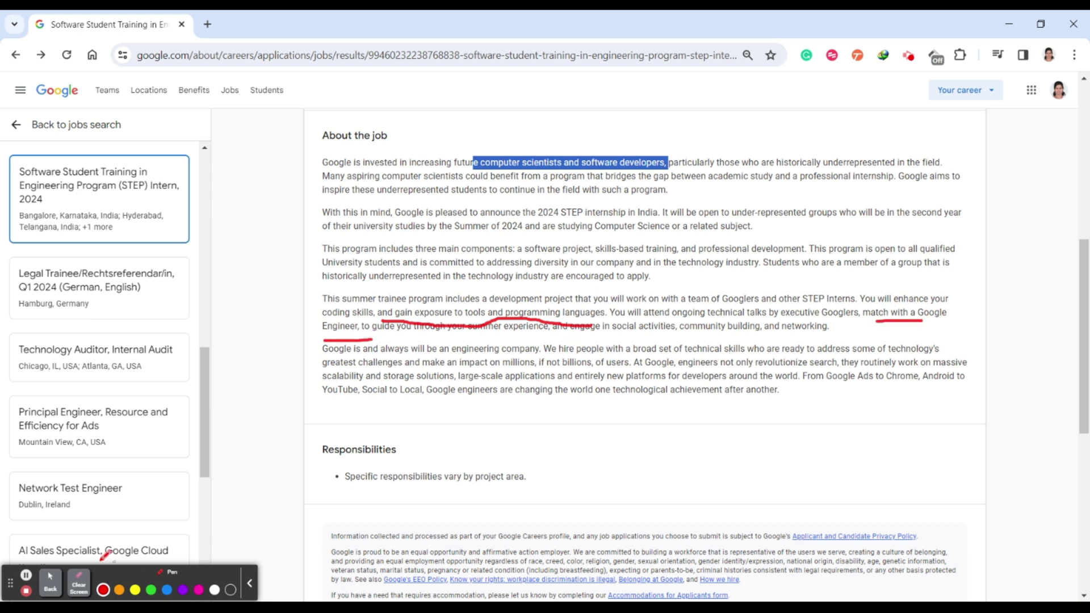
pyautogui.click(79, 582)
pyautogui.moveTo(428, 336); pyautogui.dragTo(830, 329)
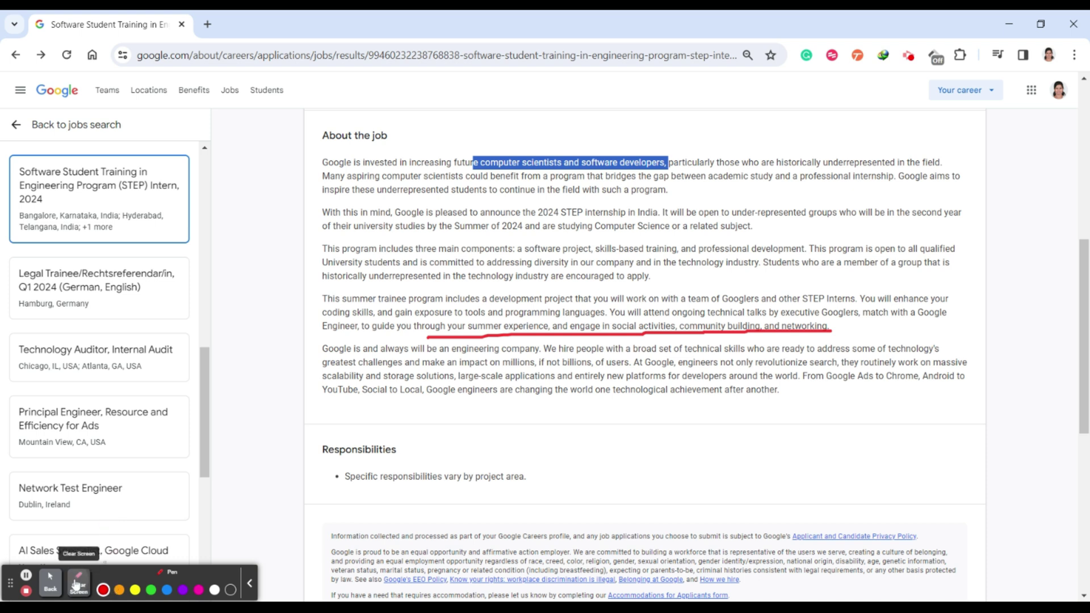
pyautogui.click(79, 582)
pyautogui.click(50, 583)
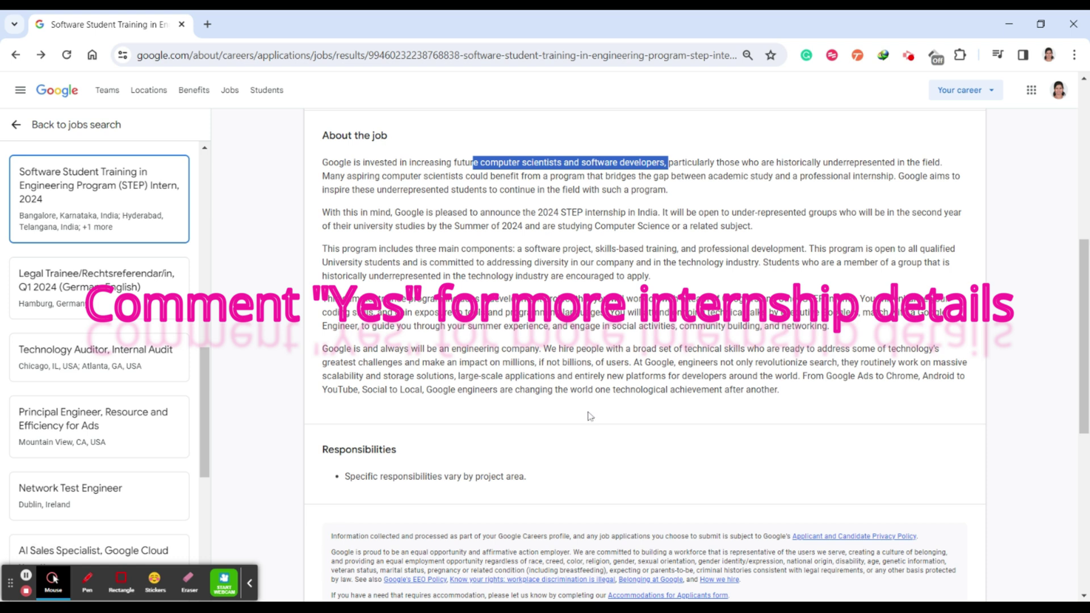
pyautogui.scroll(-3, 590, 416)
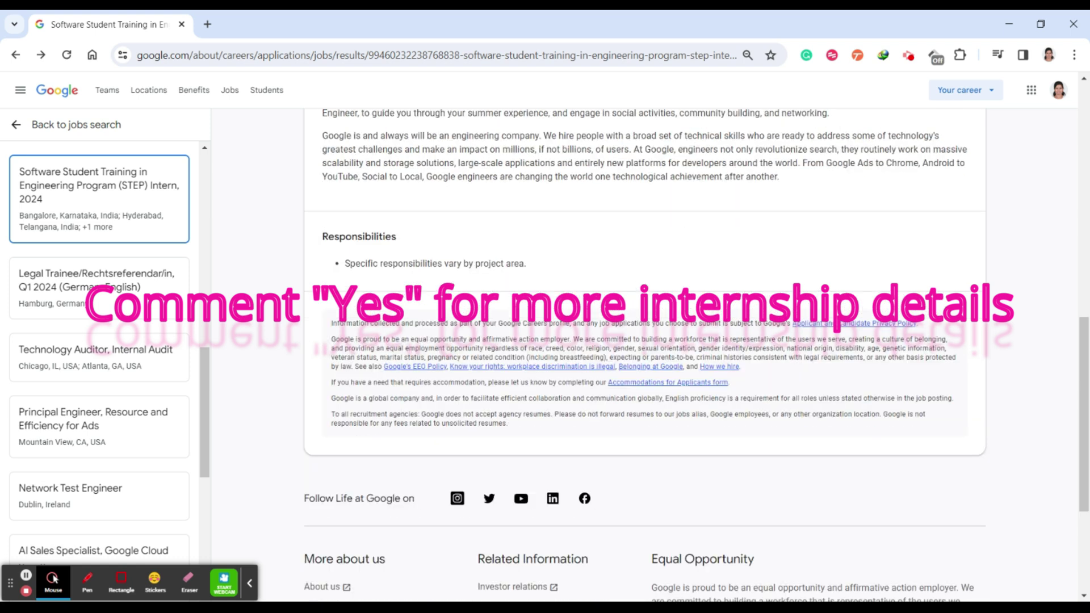
pyautogui.scroll(-3, 613, 441)
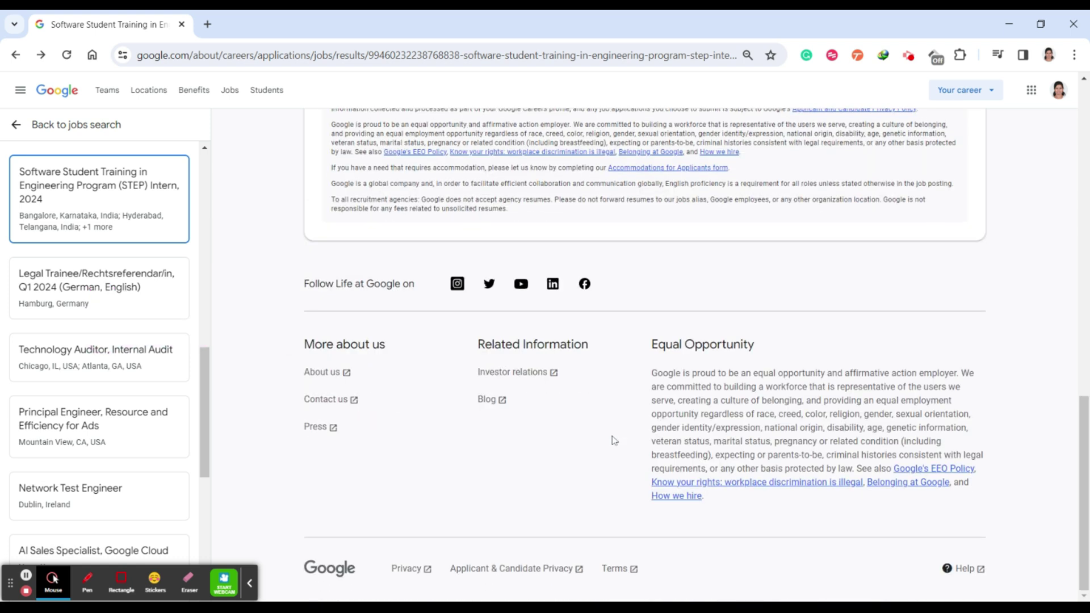
pyautogui.scroll(6, 613, 441)
pyautogui.scroll(6, 613, 440)
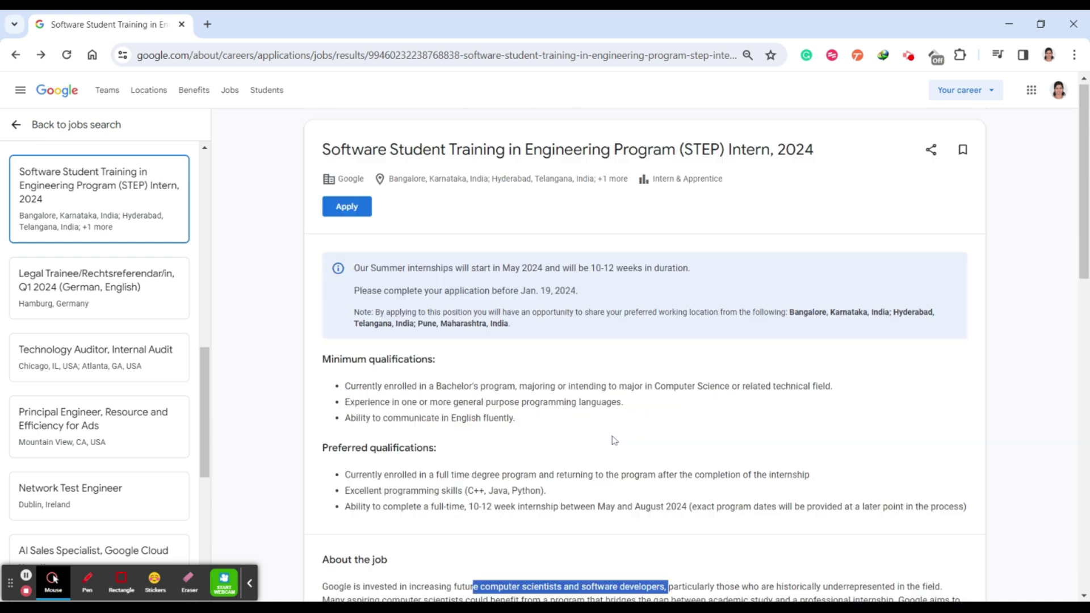
# Step: Apply for the STEP Intern 2024 posting from the top of the page
pyautogui.click(348, 210)
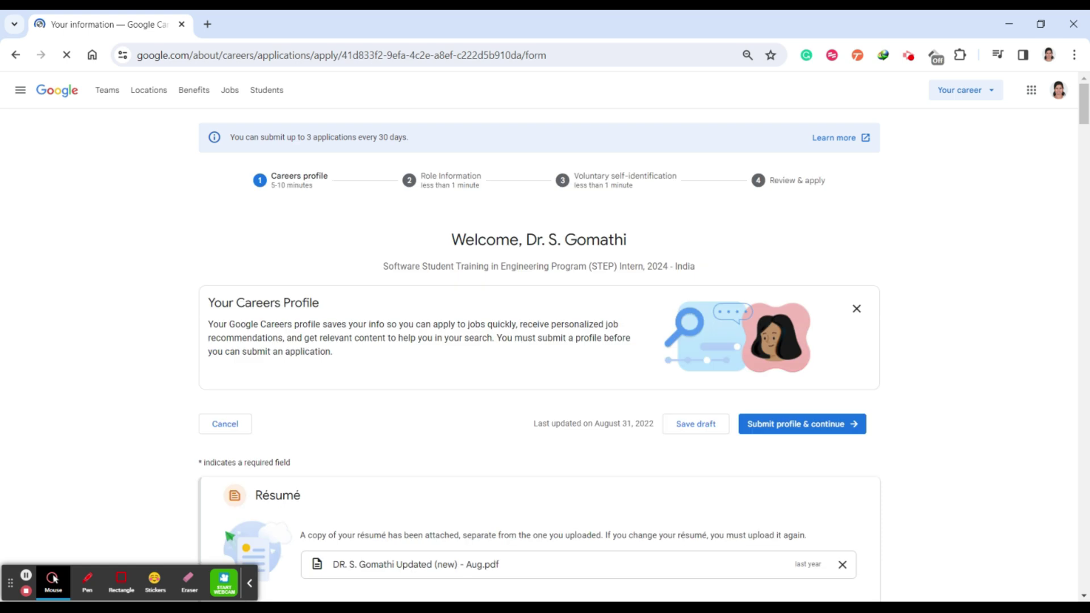
pyautogui.scroll(-2, 532, 278)
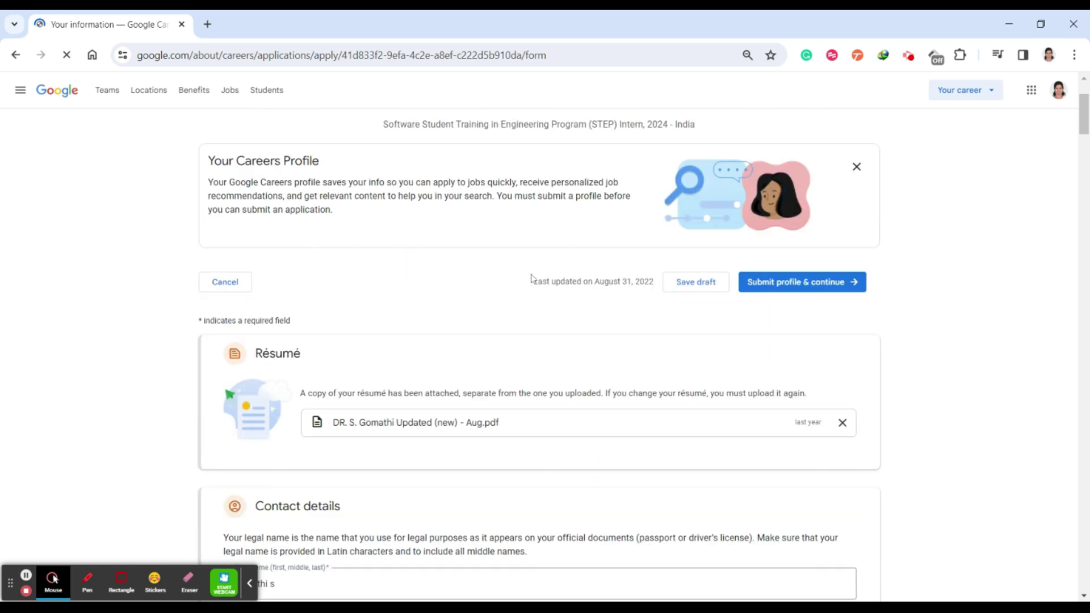
pyautogui.scroll(-1, 343, 494)
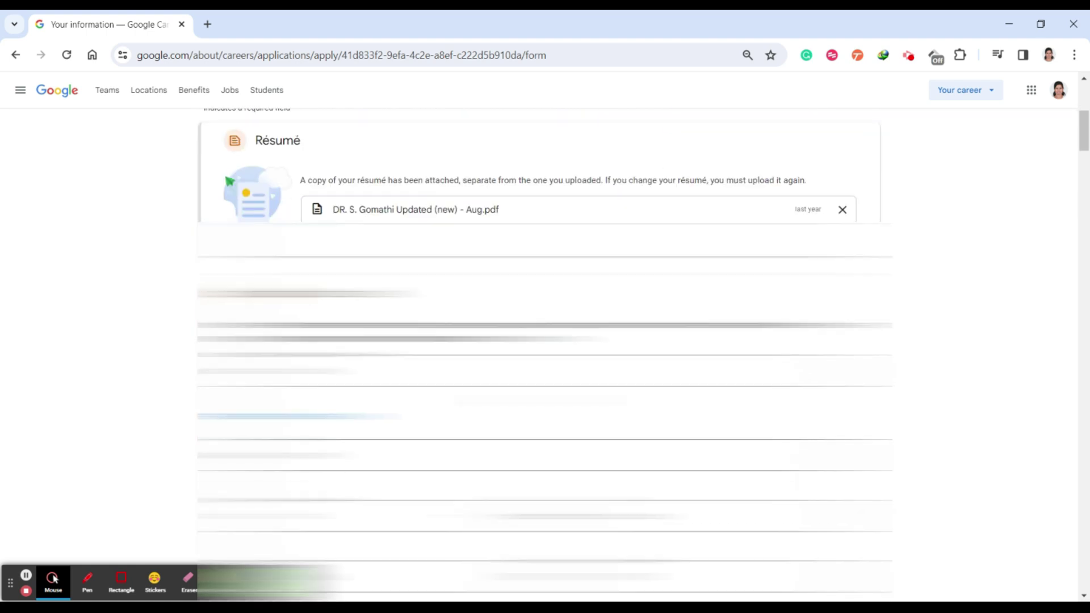
pyautogui.scroll(-3, 178, 222)
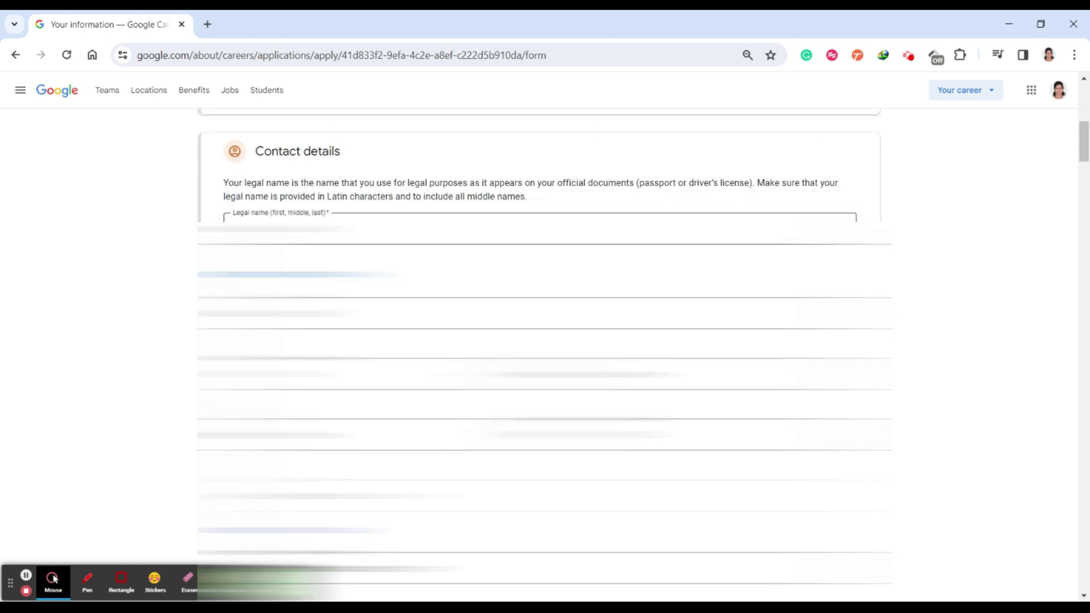
pyautogui.scroll(-3, 177, 221)
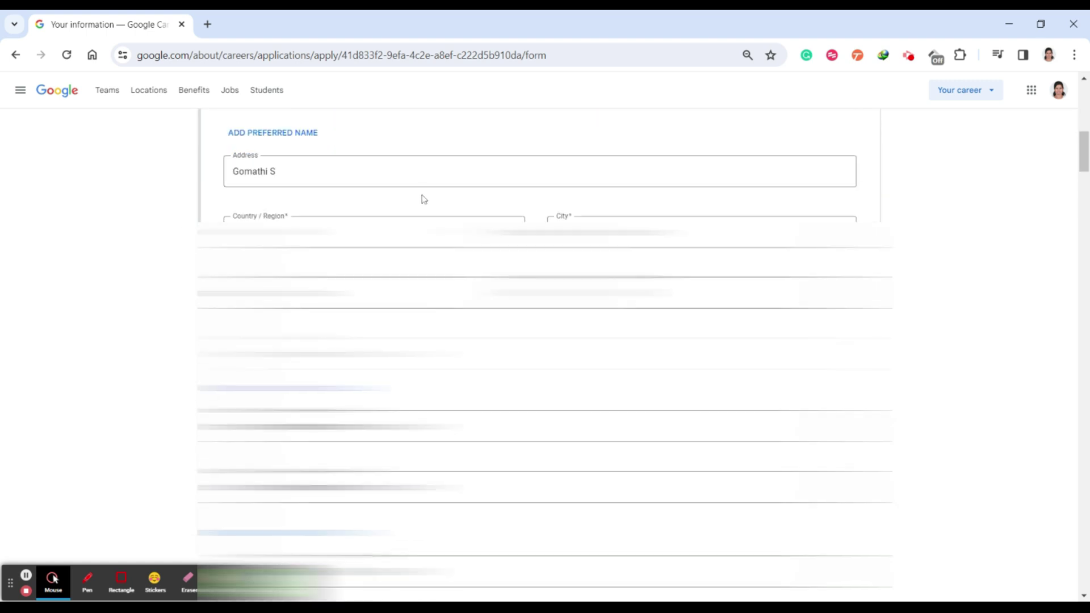
pyautogui.scroll(-5, 423, 199)
pyautogui.scroll(-5, 545, 205)
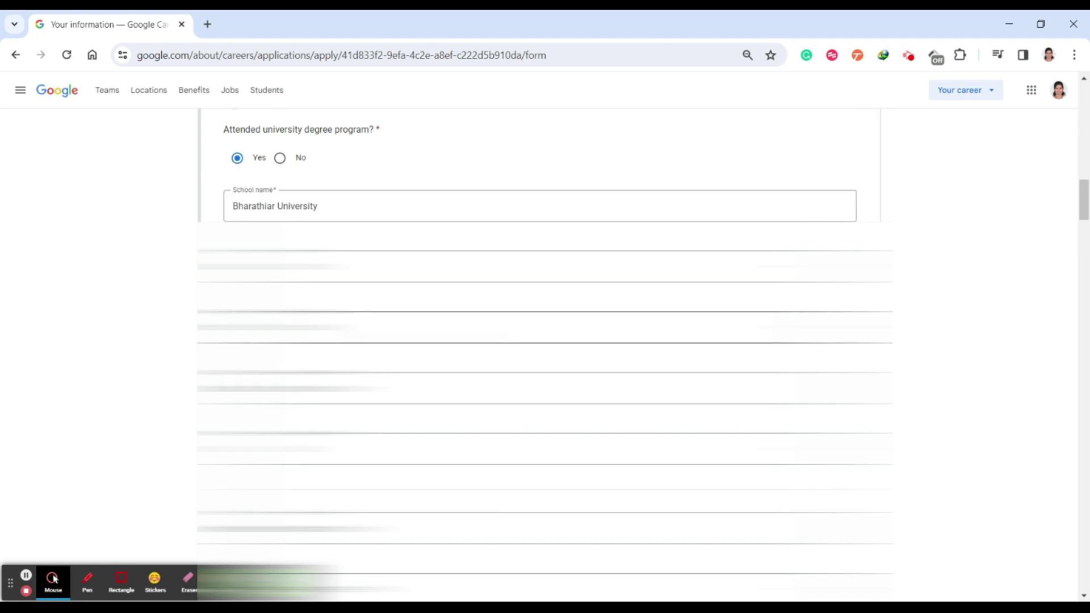
pyautogui.scroll(-5, 545, 205)
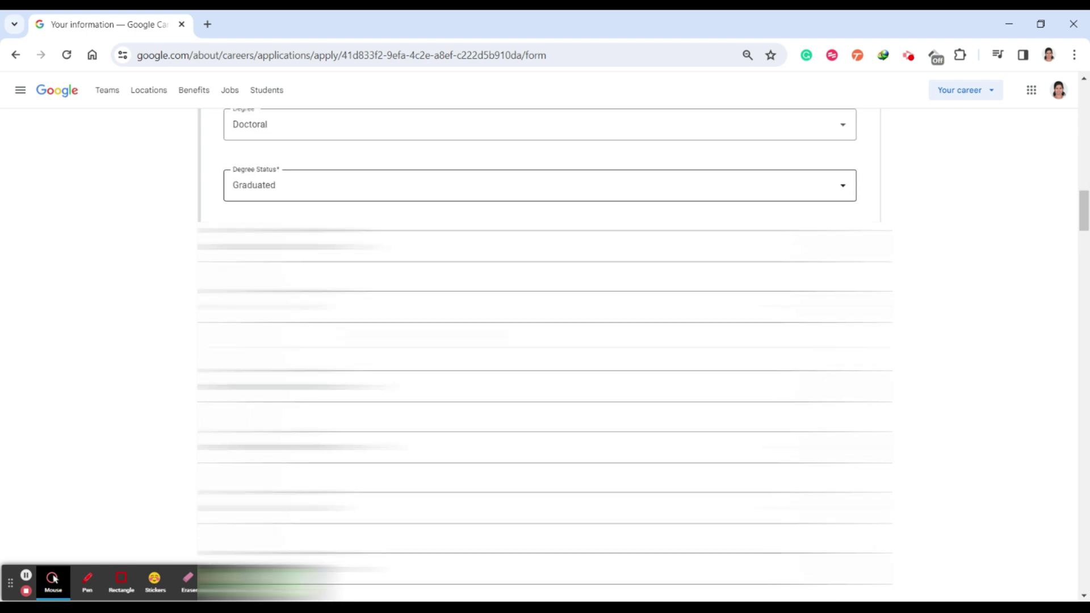
pyautogui.scroll(3, 545, 204)
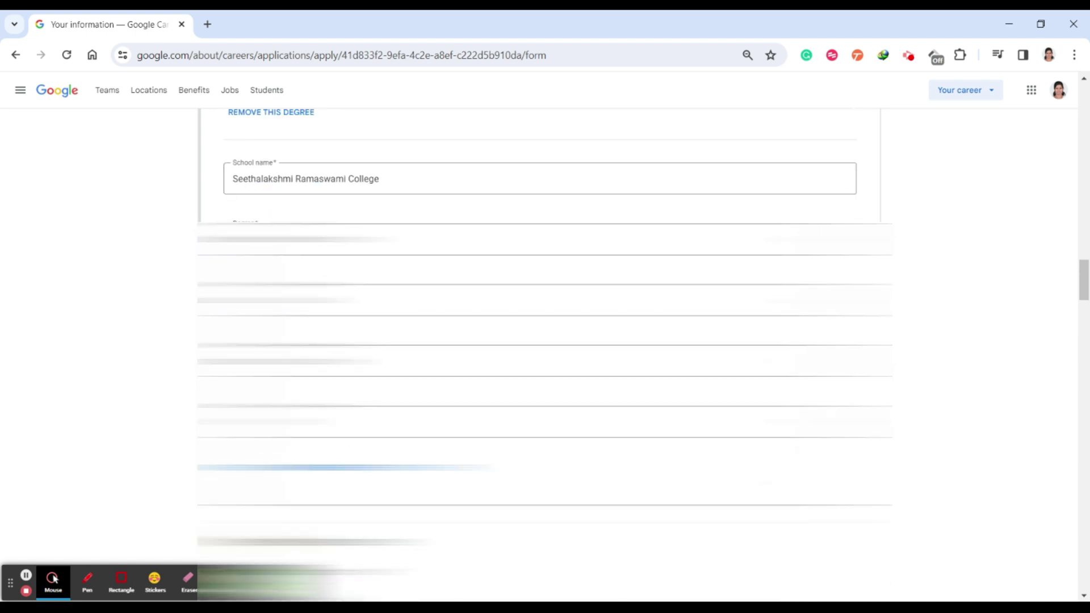
pyautogui.scroll(-5, 545, 204)
pyautogui.scroll(-3, 545, 204)
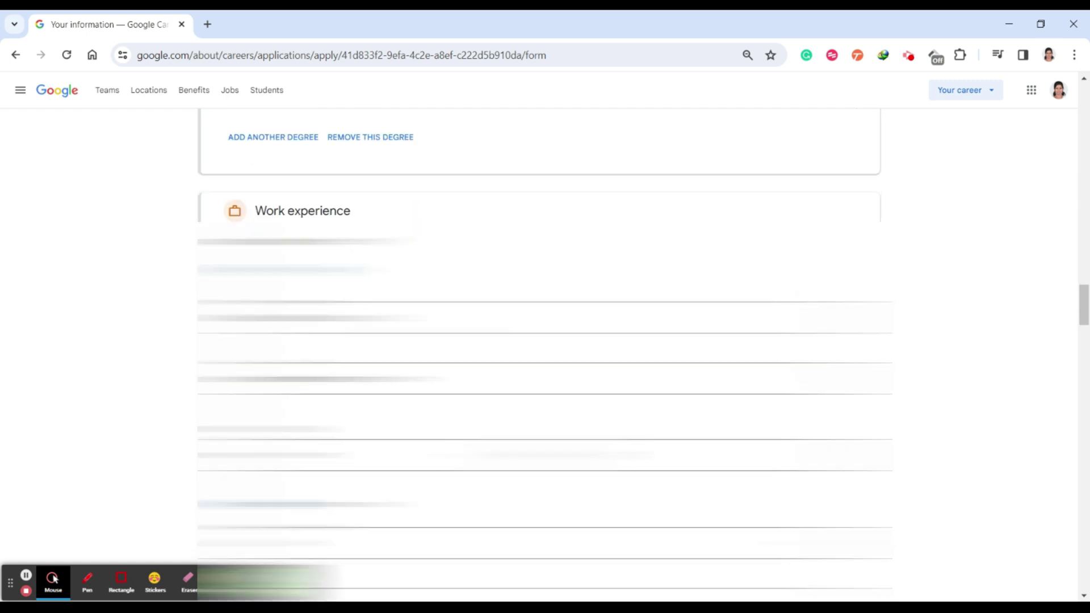
pyautogui.scroll(-3, 545, 205)
pyautogui.scroll(-3, 546, 204)
pyautogui.scroll(-3, 545, 204)
pyautogui.scroll(-3, 545, 205)
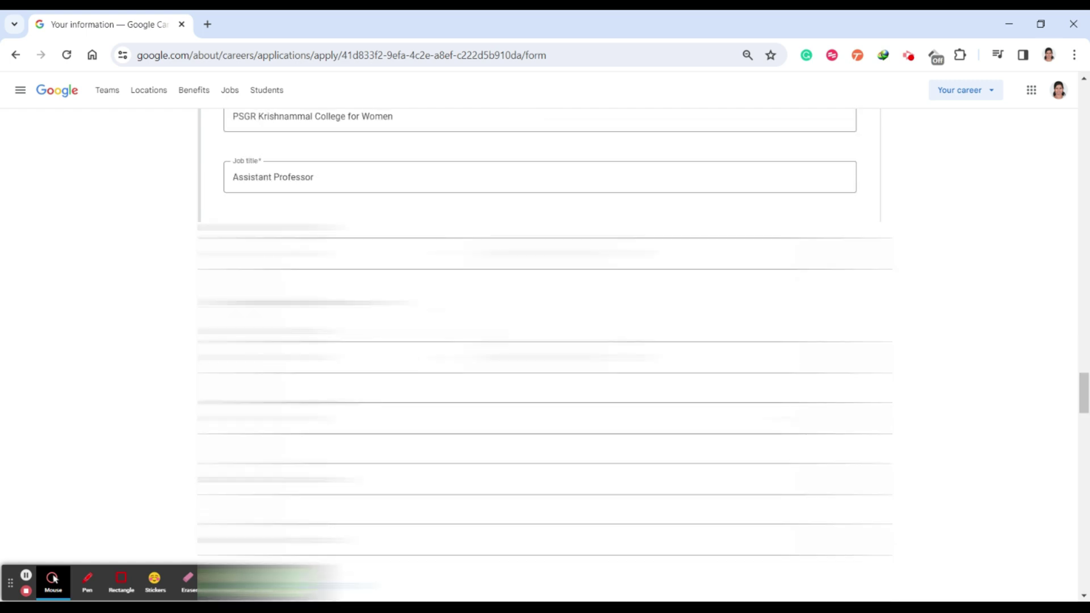
pyautogui.scroll(-3, 545, 205)
pyautogui.scroll(-3, 545, 205)
pyautogui.scroll(-3, 545, 204)
pyautogui.scroll(-3, 545, 205)
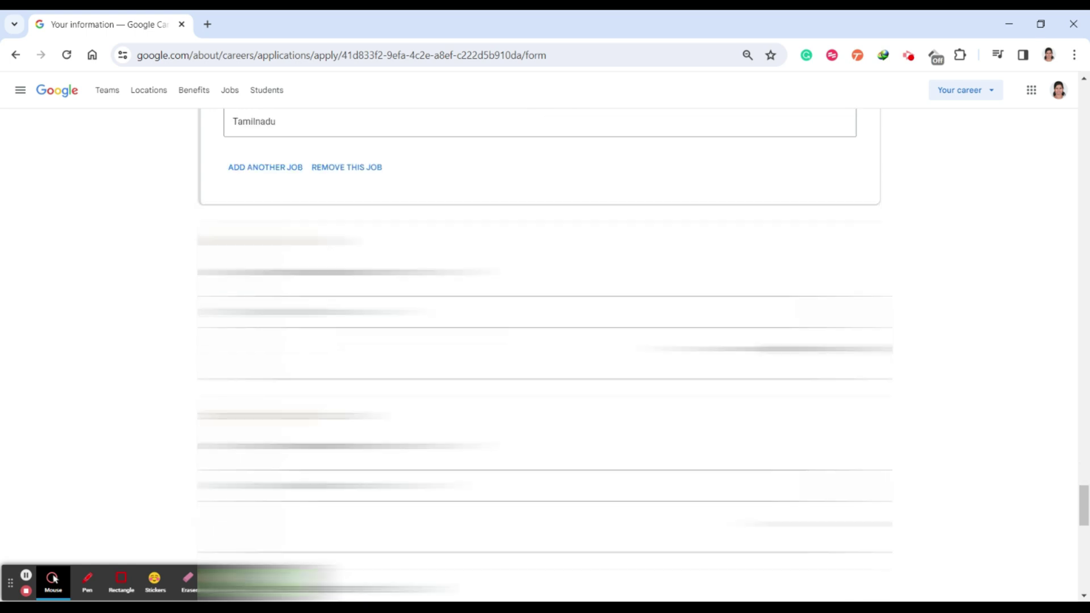
pyautogui.scroll(-3, 546, 204)
pyautogui.scroll(-3, 545, 205)
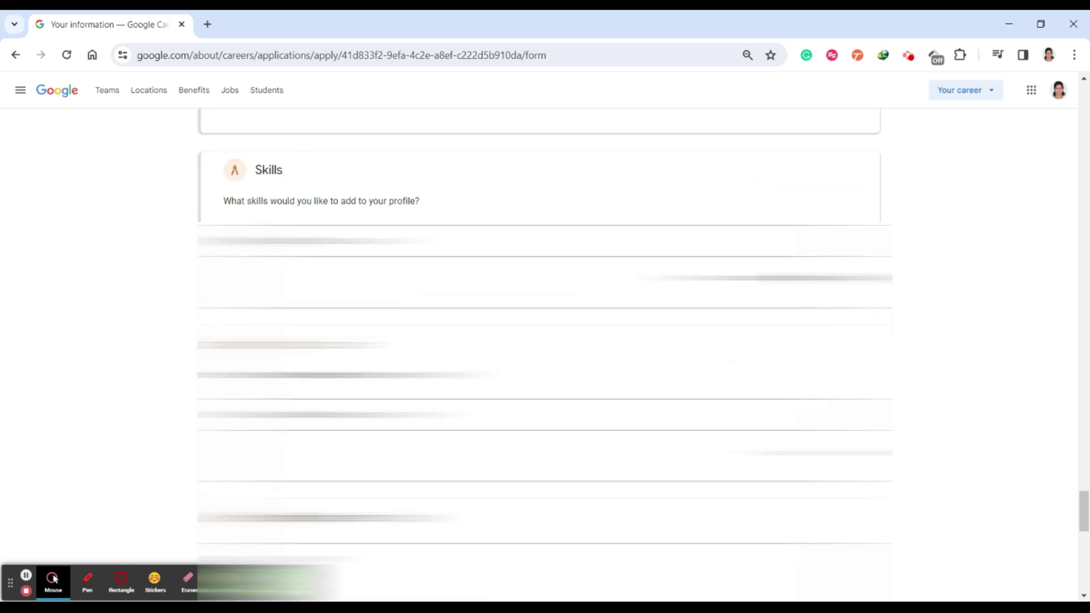
# Step: Review the prefilled résumé, contact, education and work experience, then focus the Skills field
pyautogui.click(545, 241)
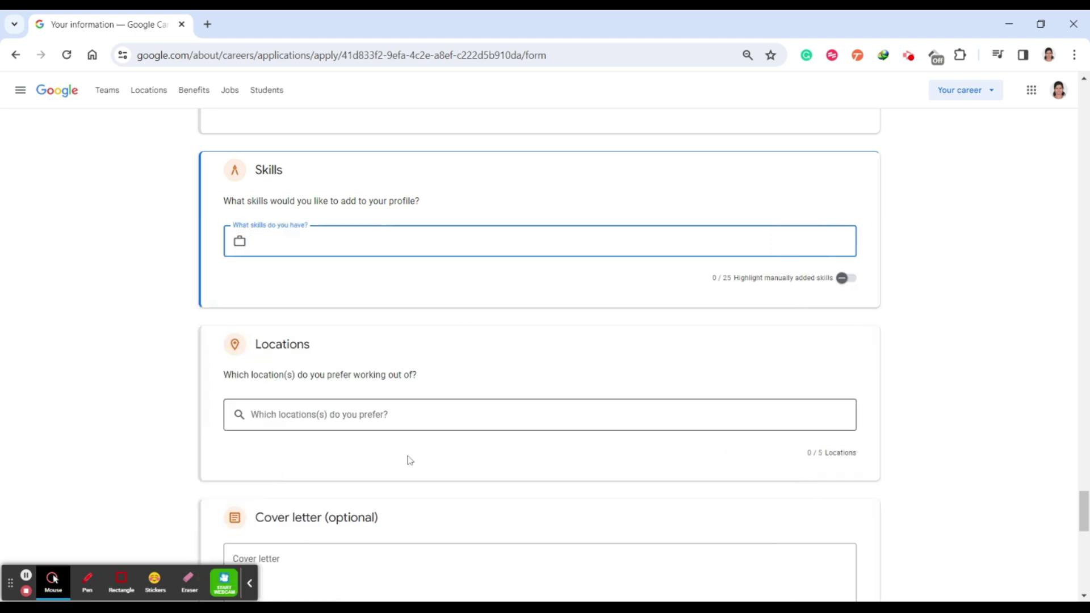
pyautogui.scroll(-3, 545, 341)
# Step: Tab past the Locations and Cover letter fields down to the consent checkboxes and Submit profile
pyautogui.press('Tab')
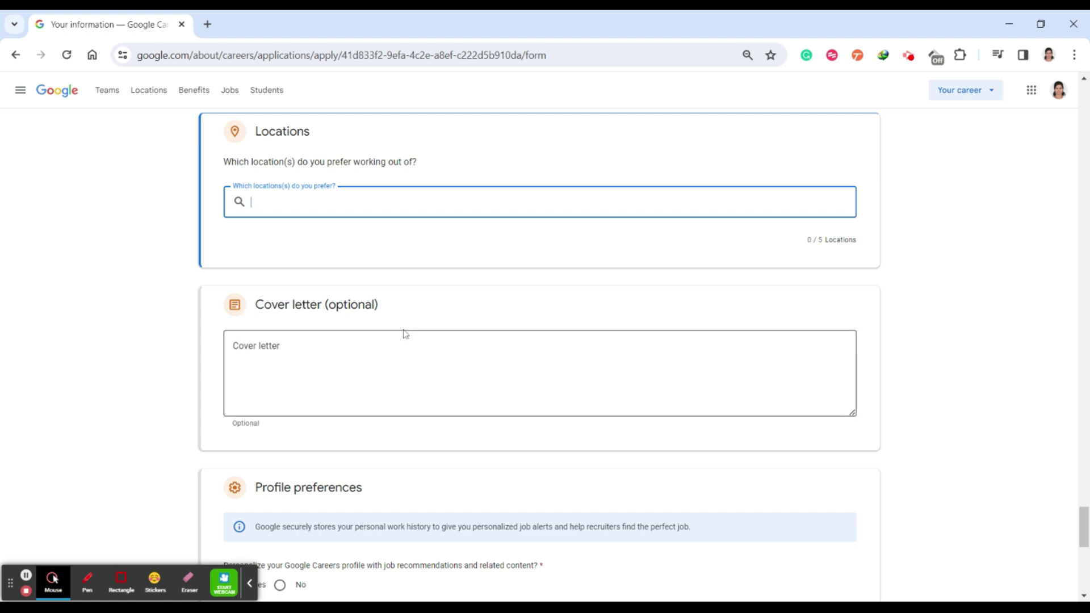
pyautogui.scroll(-1, 402, 335)
pyautogui.press('Tab')
pyautogui.scroll(-3, 540, 335)
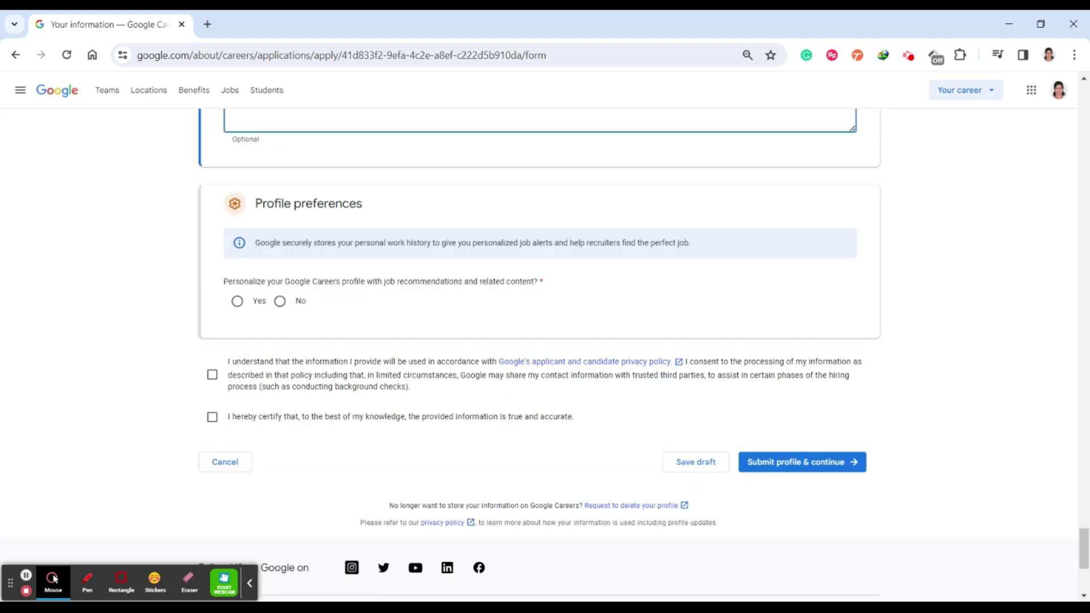